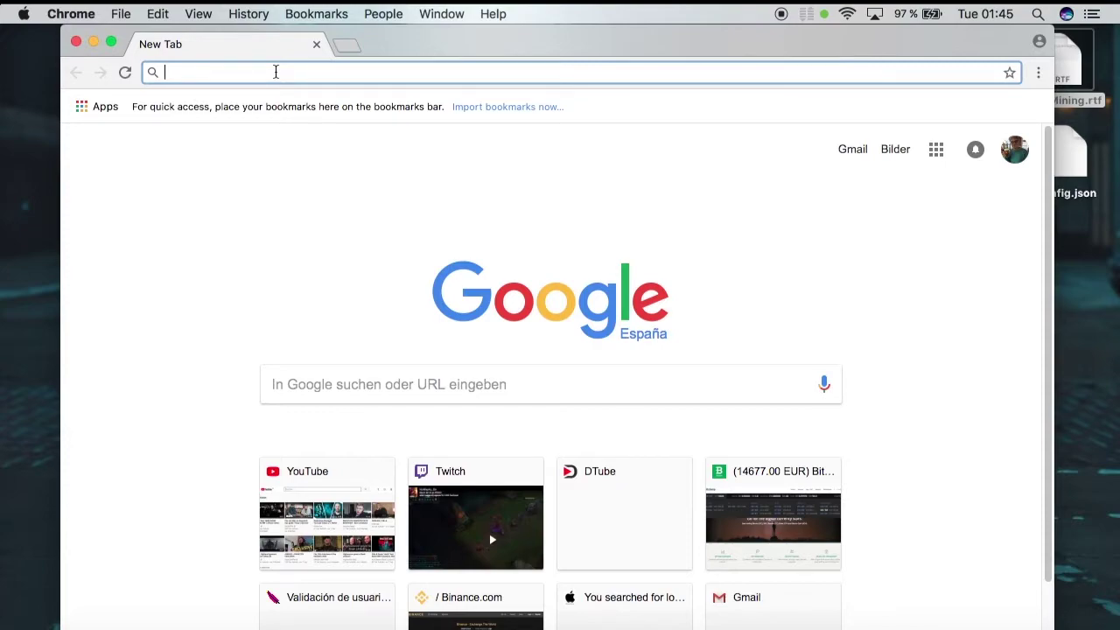
Step: Load aeonpocket.com in Chrome from the 'aeon' address-bar suggestion
type("aeon")
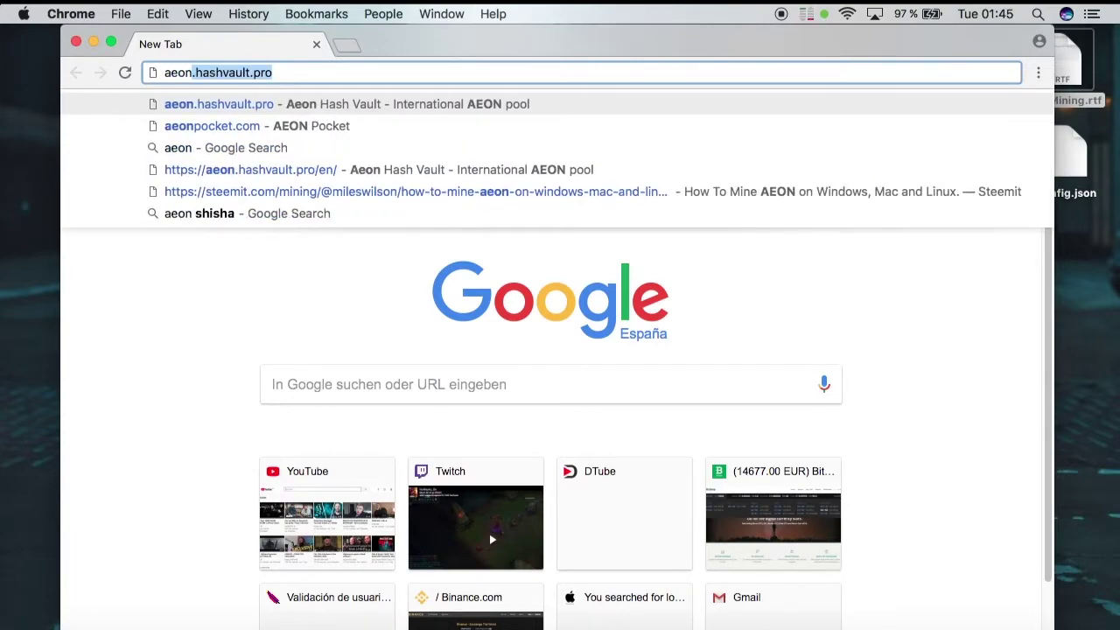
key("Down")
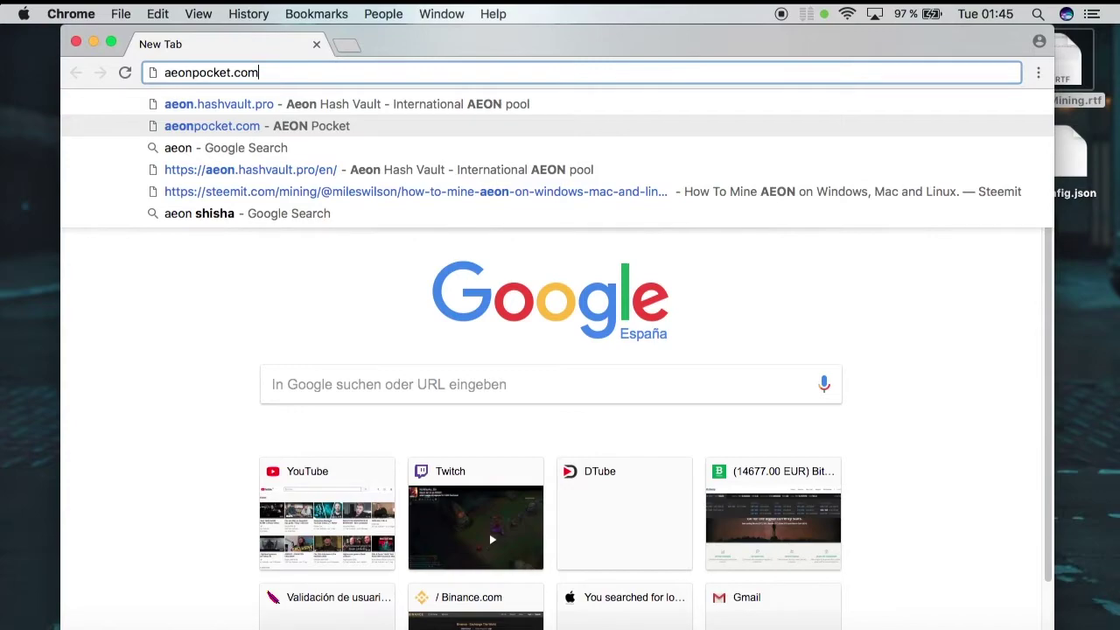
key("Return")
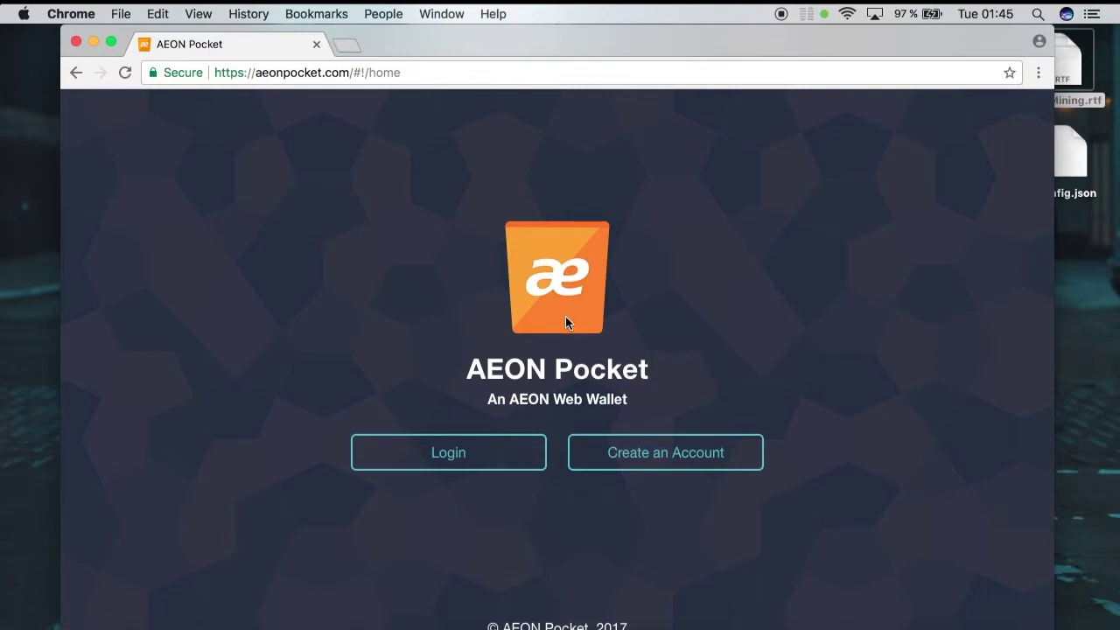
Step: Generate a new AEON Pocket wallet and paste its copied private login key into the confirmation field
left_click(673, 461)
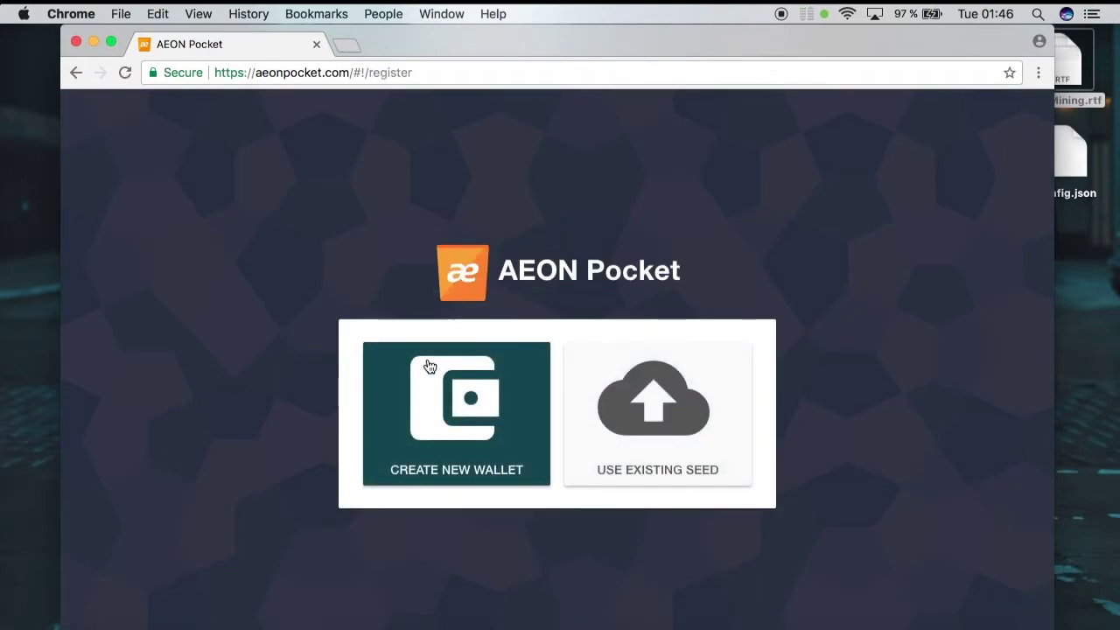
left_click(449, 411)
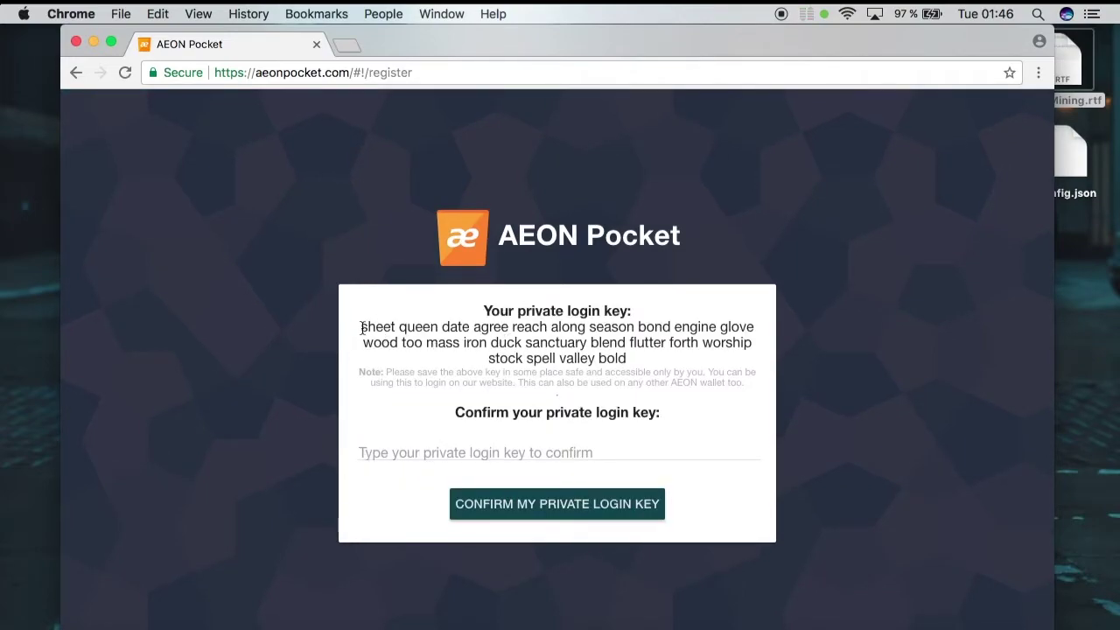
left_click_drag(362, 328, 624, 359)
key("super+c")
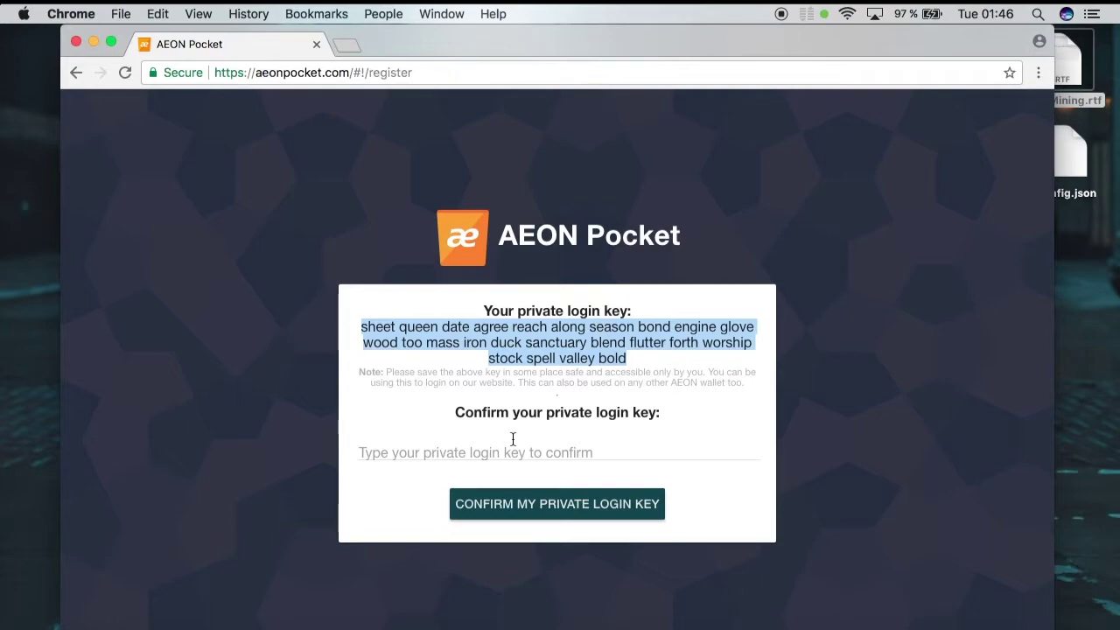
left_click(477, 452)
key("super+v")
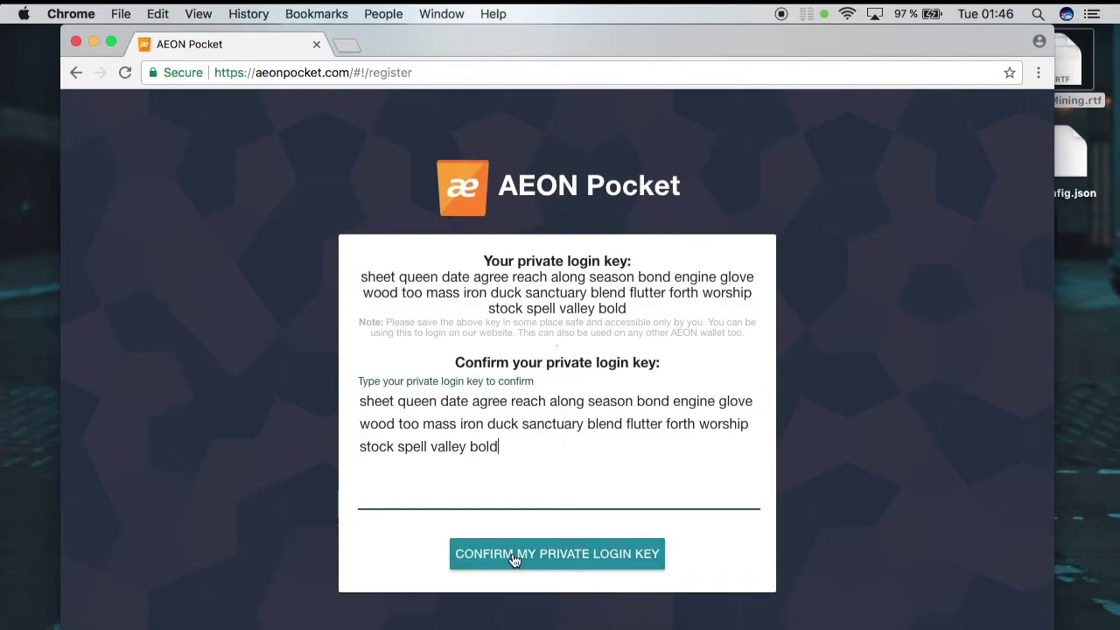
Step: Confirm the private key, log in with it, and highlight the new wallet's address
left_click(550, 560)
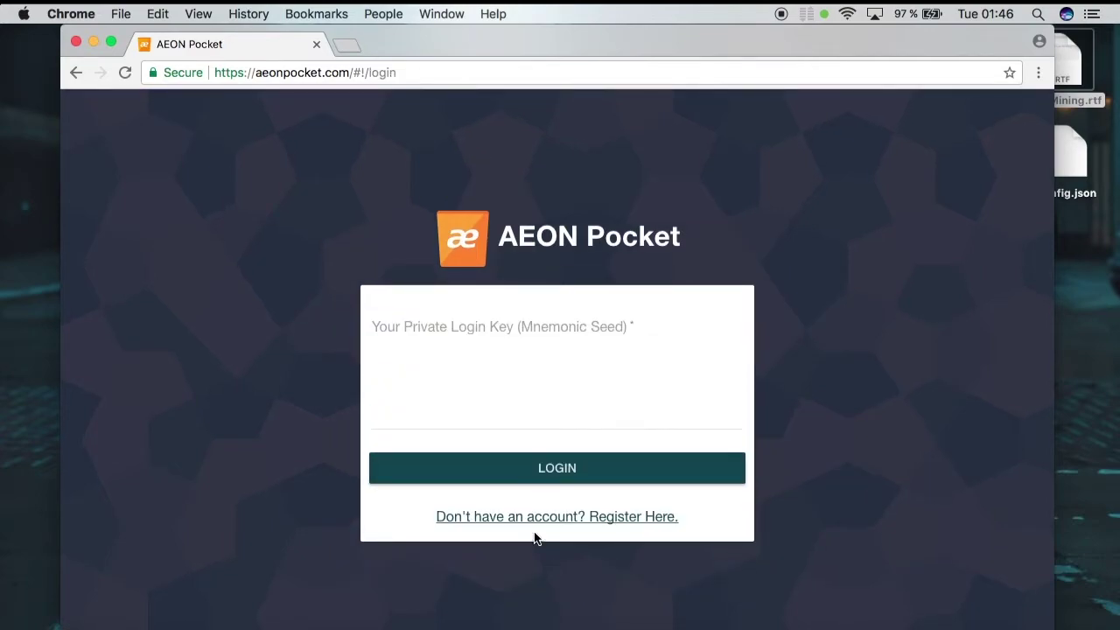
left_click(445, 418)
key("super+v")
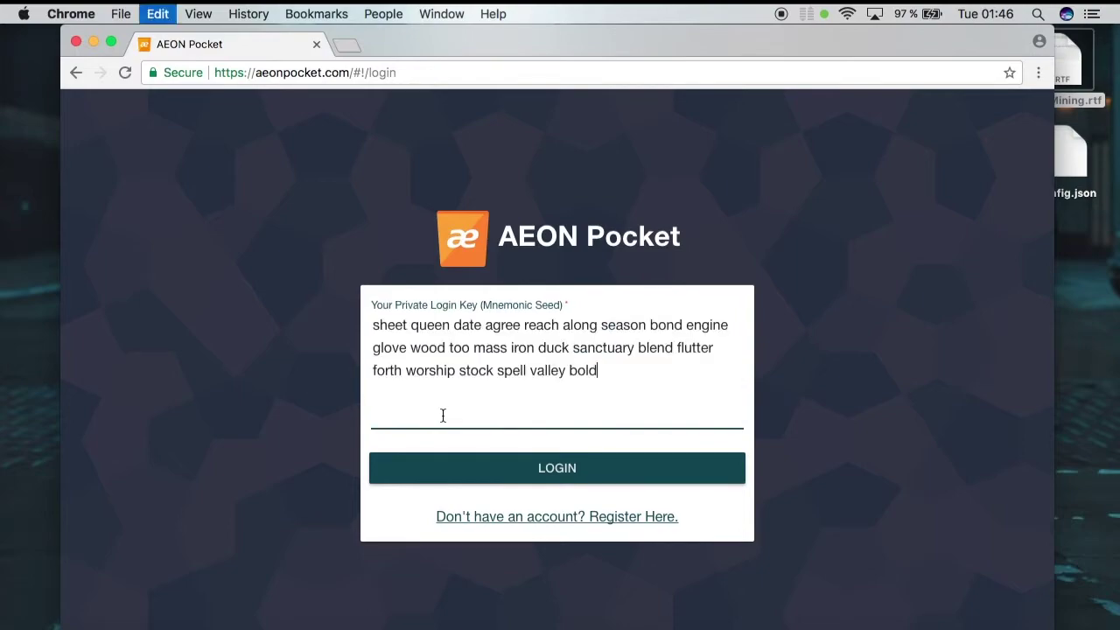
left_click(562, 471)
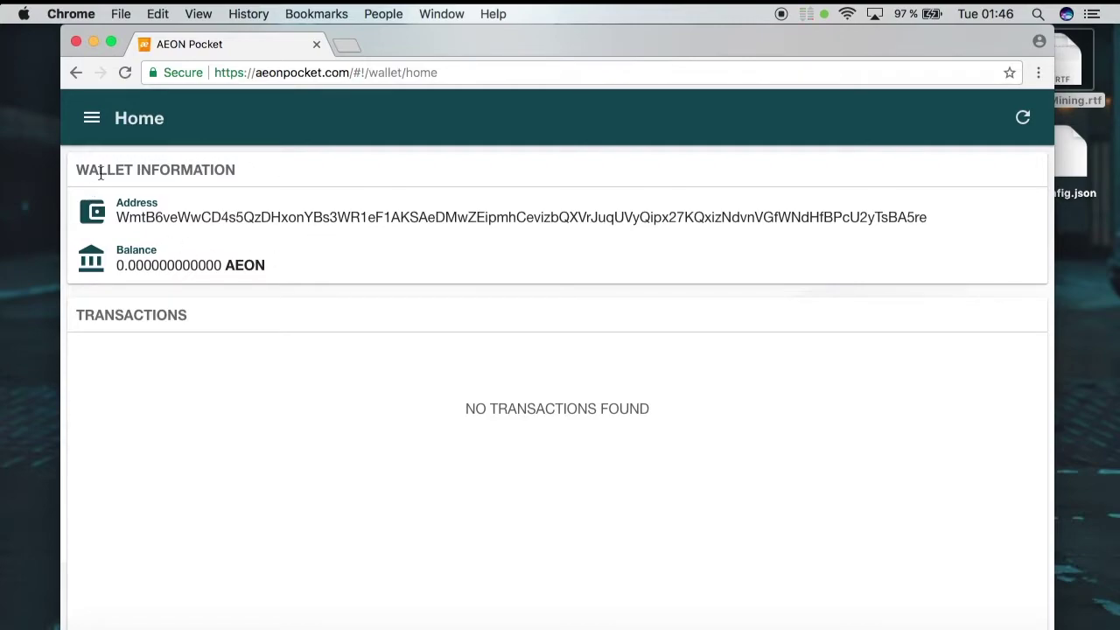
left_click_drag(119, 217, 515, 217)
left_click(203, 264)
Step: Launch Terminal through a Spotlight search for 'term' and select the aeonMining.rtf notes file
key("super+space")
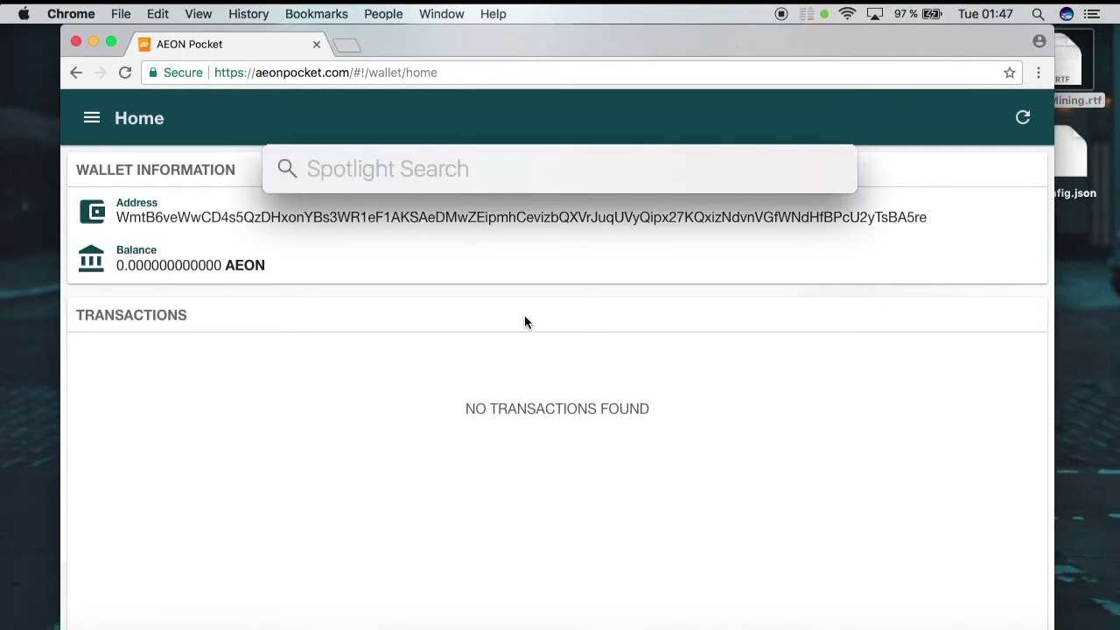
type("term")
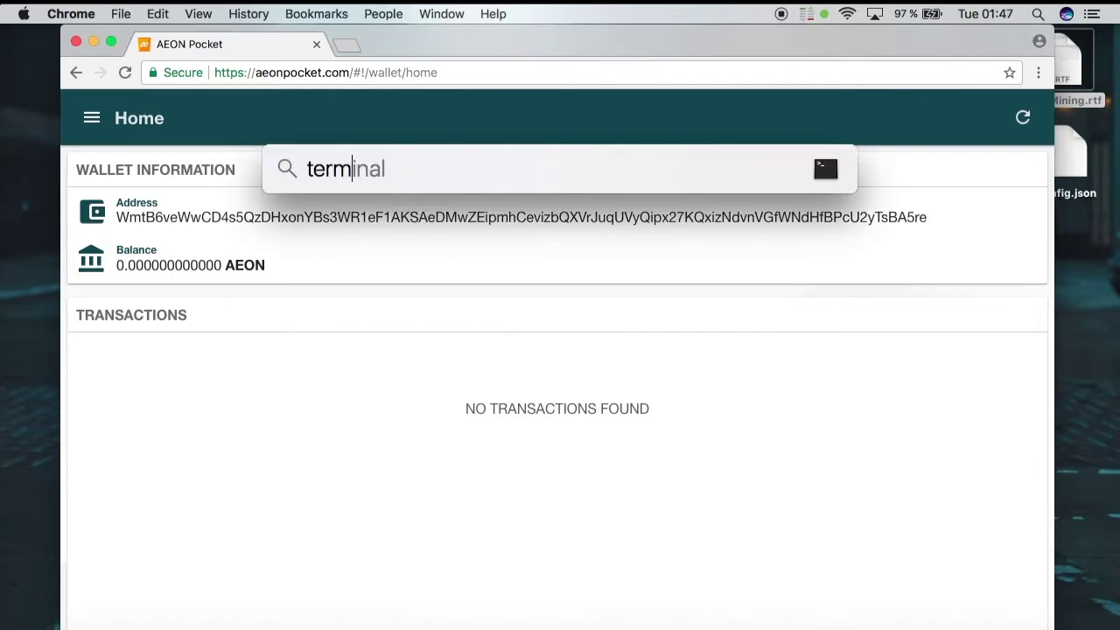
key("Return")
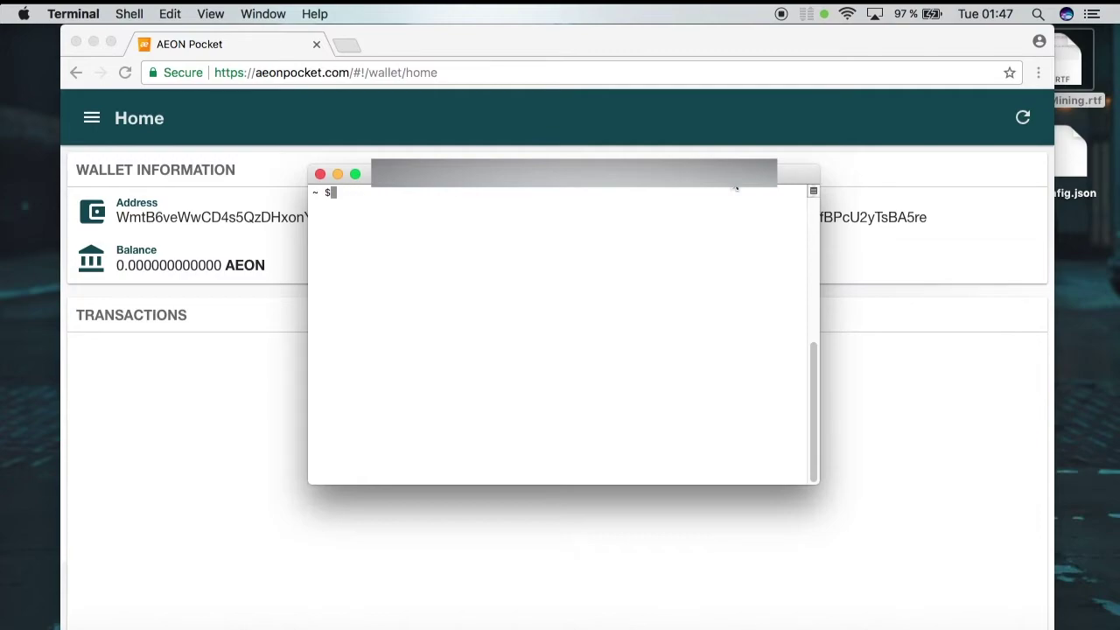
left_click(1069, 70)
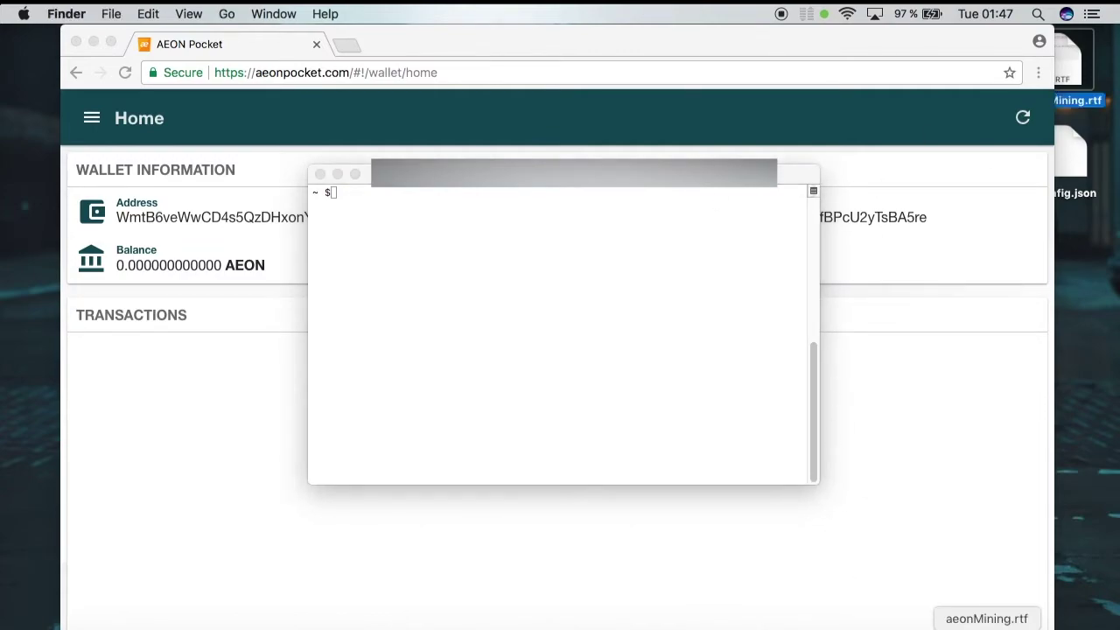
Step: Open the aeonMining.rtf notes and run the copied ruby curl Homebrew install command in Terminal
key("super+o")
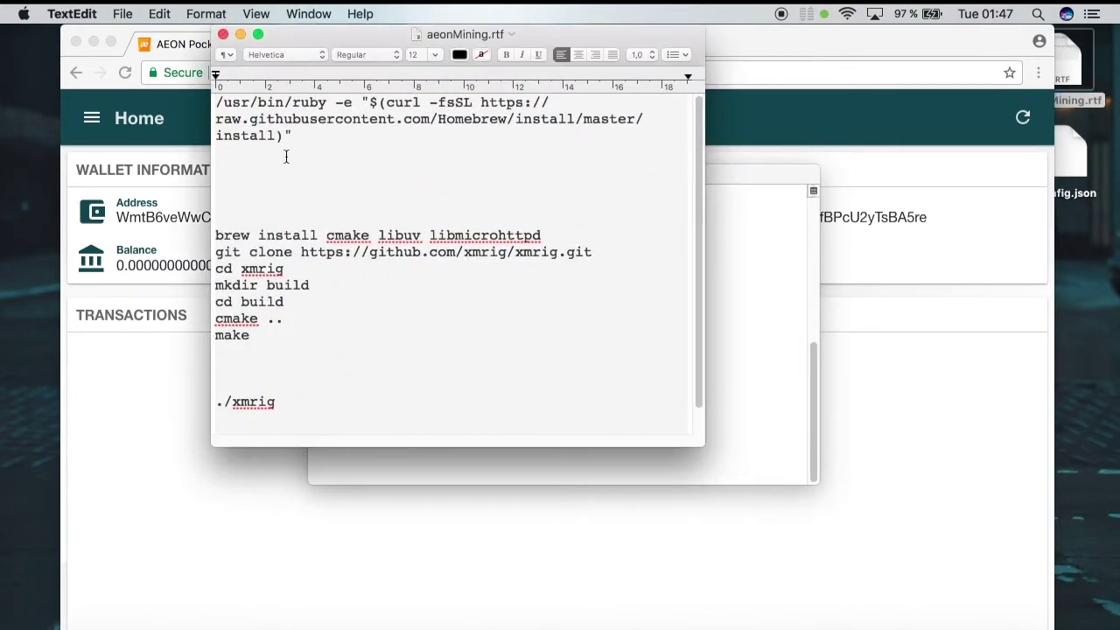
left_click_drag(216, 102, 294, 137)
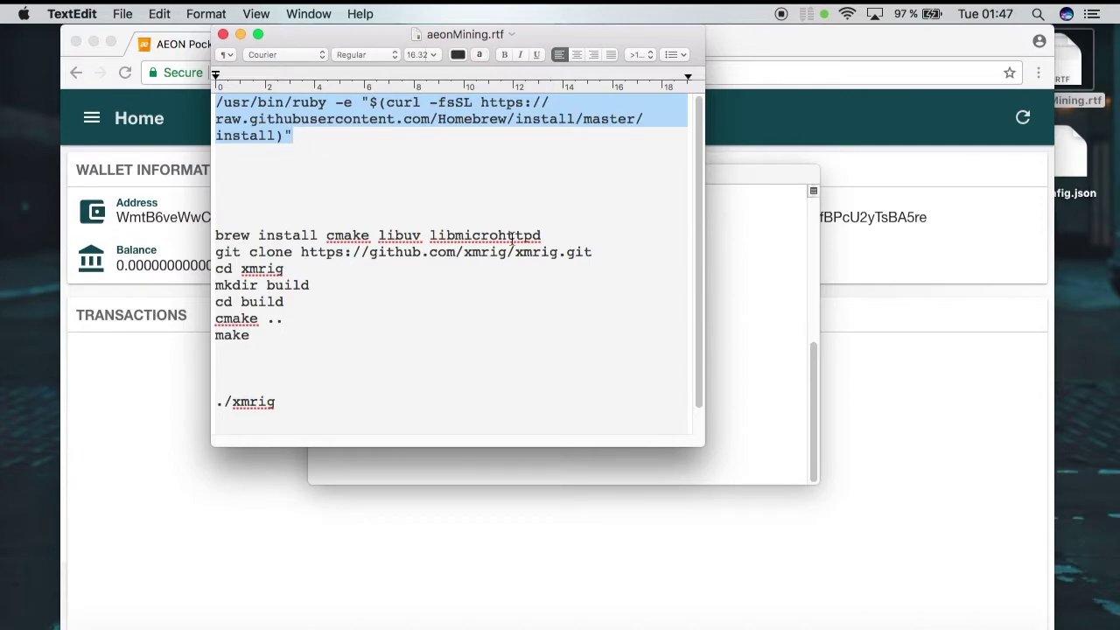
left_click(756, 299)
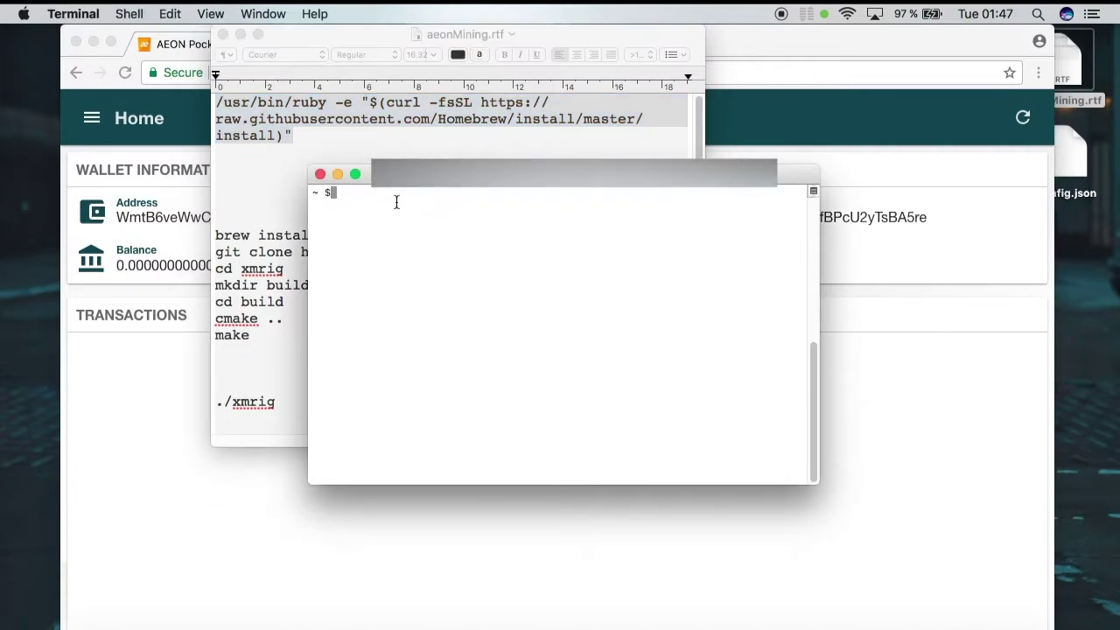
key("super+v")
key("Return")
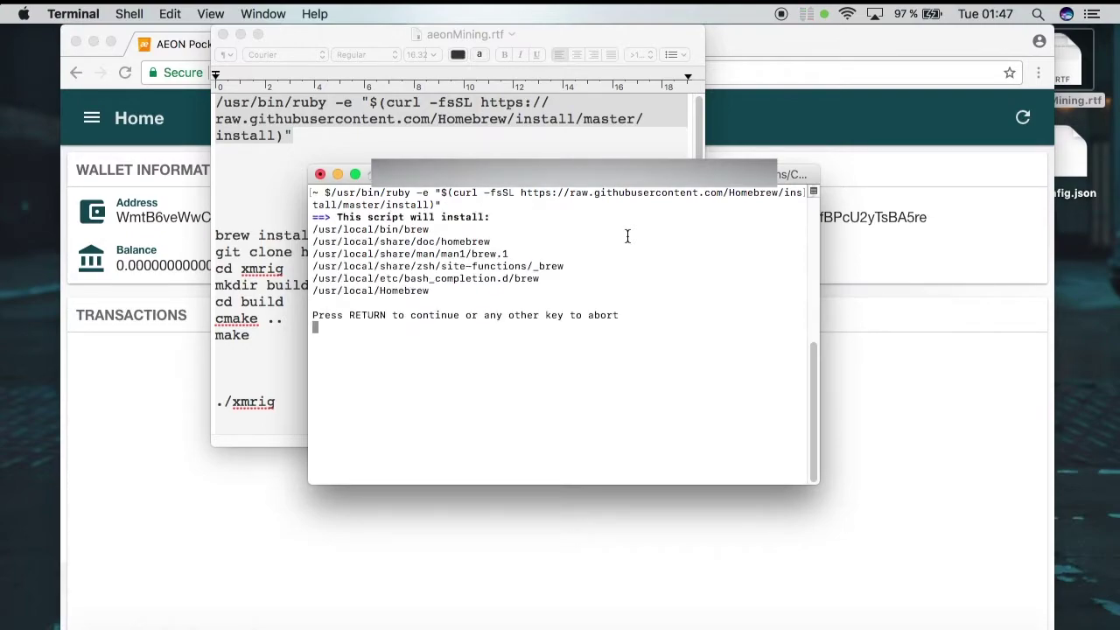
Step: Continue the installation with the account password until Homebrew reports 'Installation successful!'
key("Return")
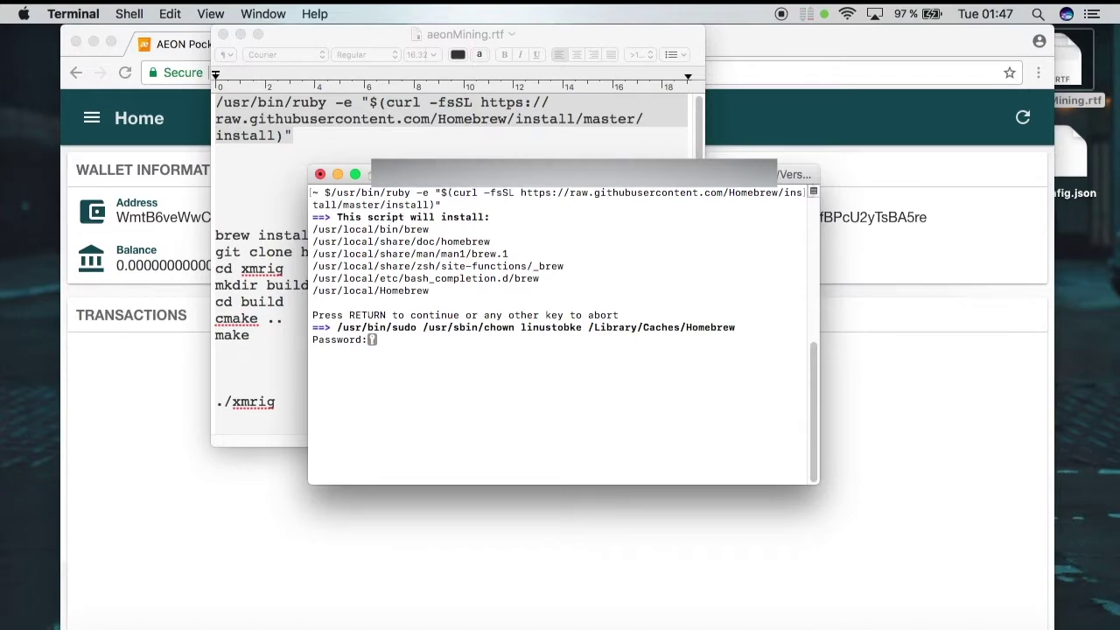
key("Return")
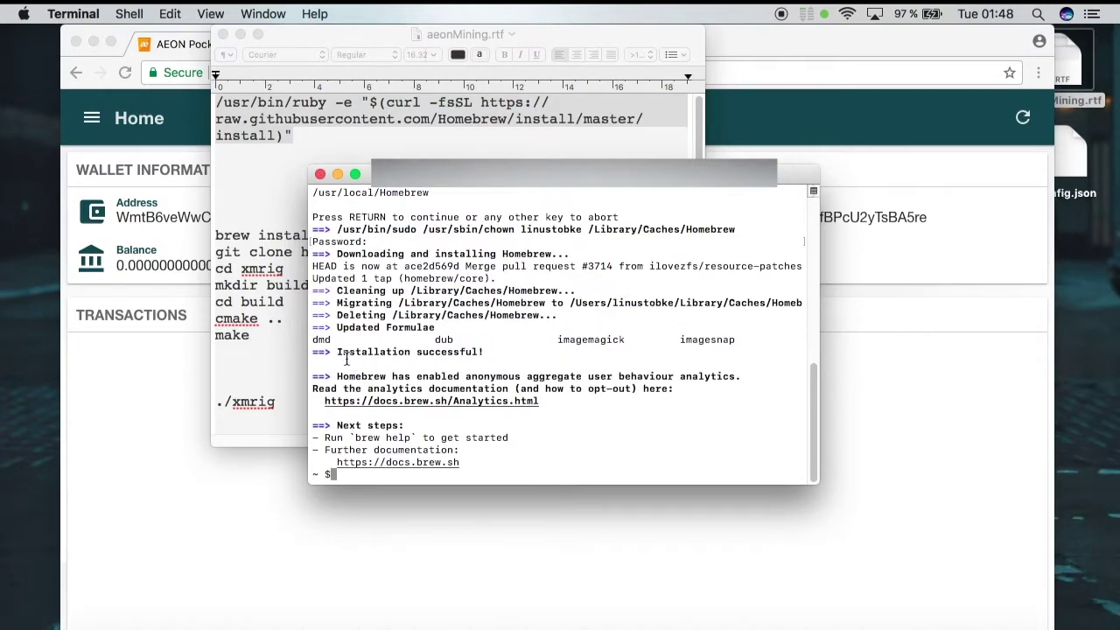
left_click_drag(484, 352, 336, 351)
left_click(496, 350)
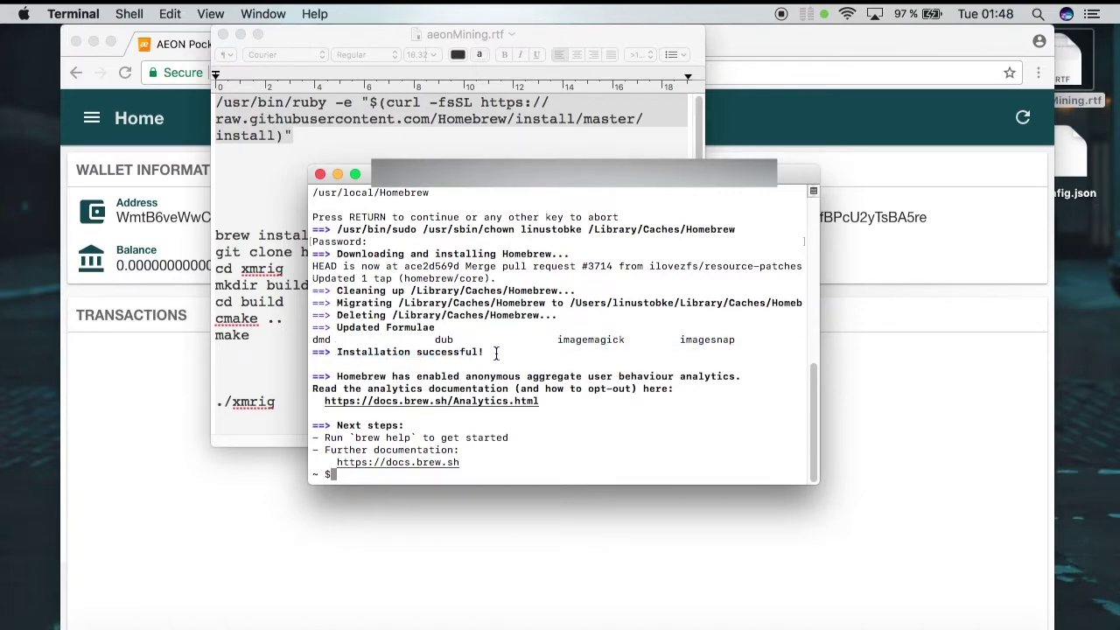
left_click(259, 199)
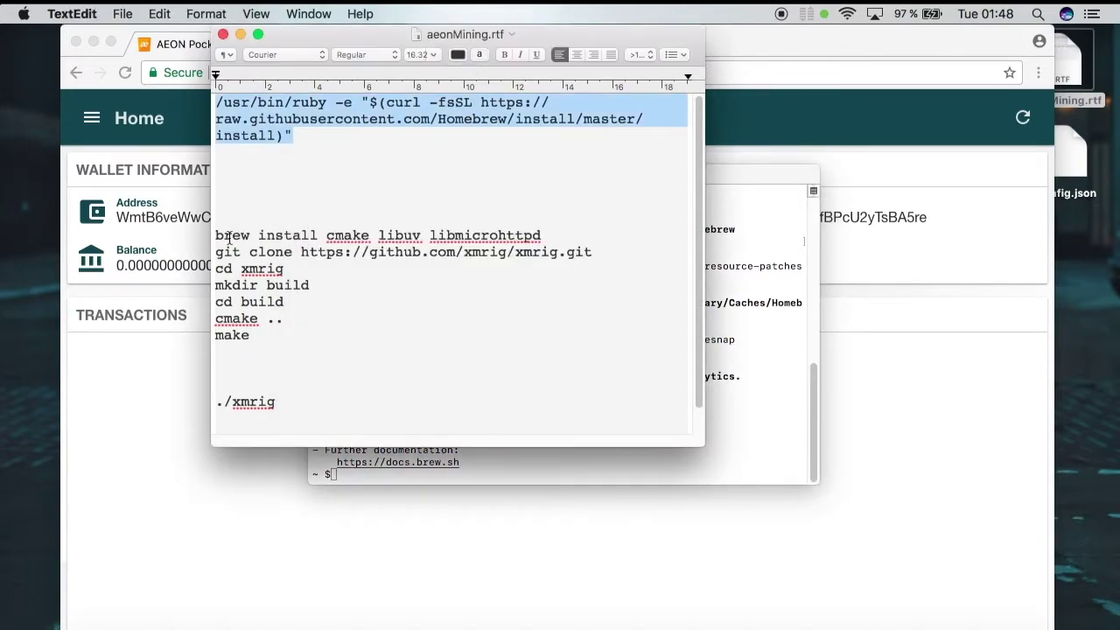
Step: Run the brew install, git clone, cd, mkdir build and cmake commands from the notes in Terminal
left_click_drag(218, 236, 253, 336)
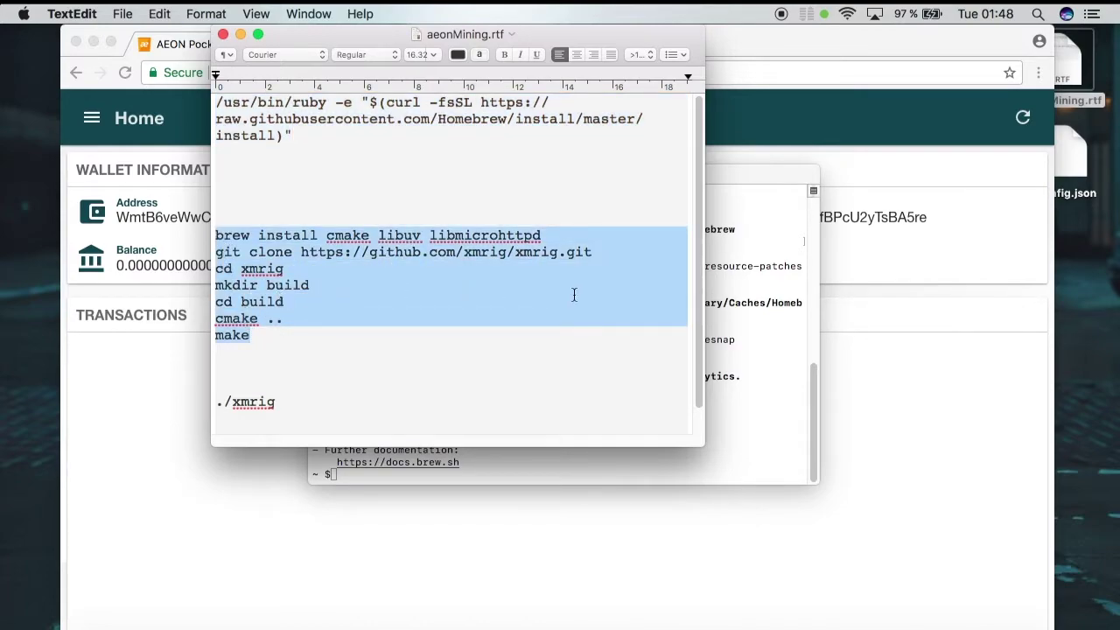
left_click(759, 346)
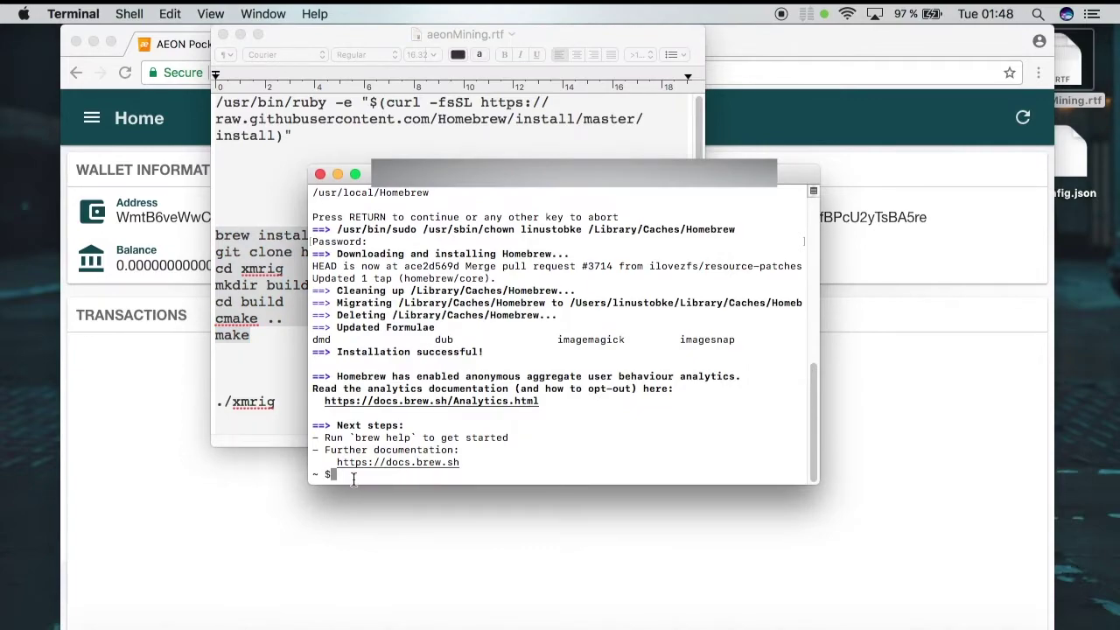
type("brew install cmake libuv libmicrohttpd")
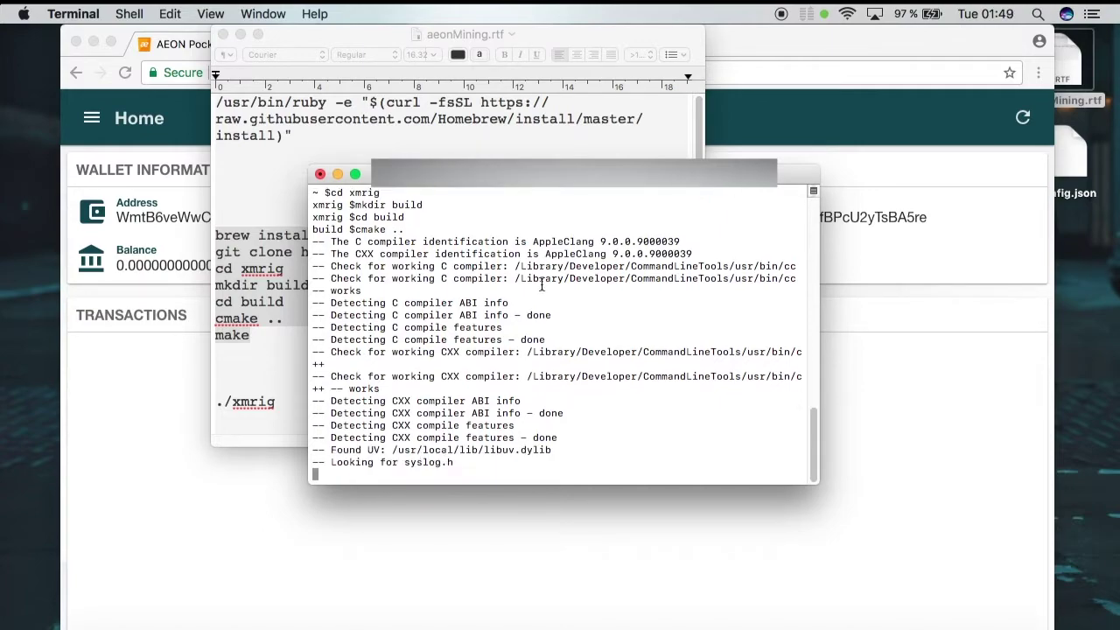
Step: Compile xmrig with make until it reports '[100%] Built target xmrig'
type("make")
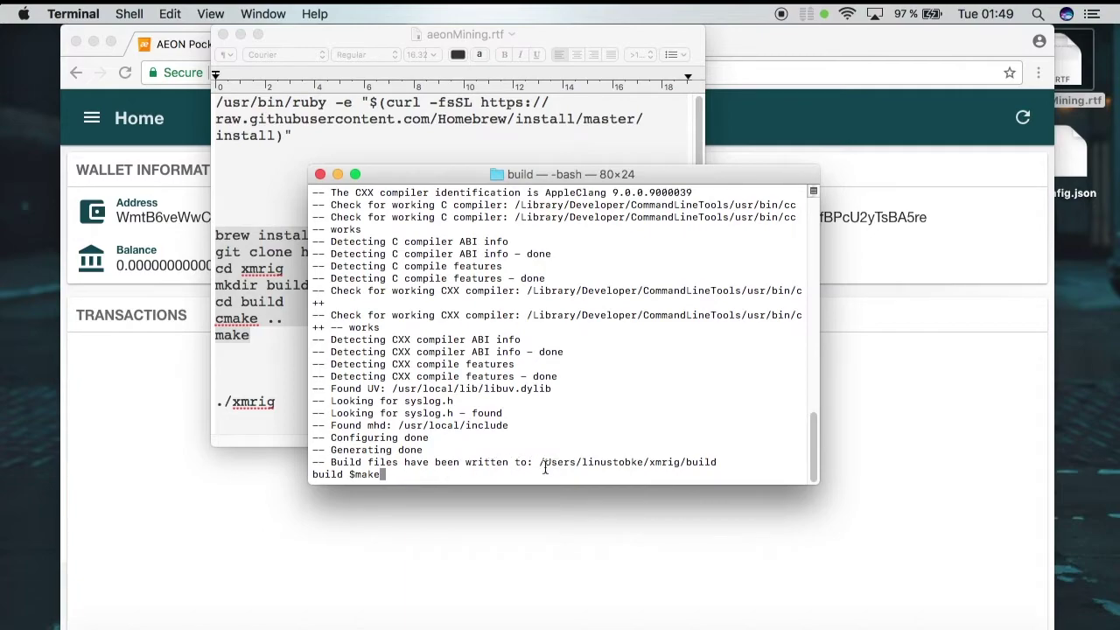
key("Return")
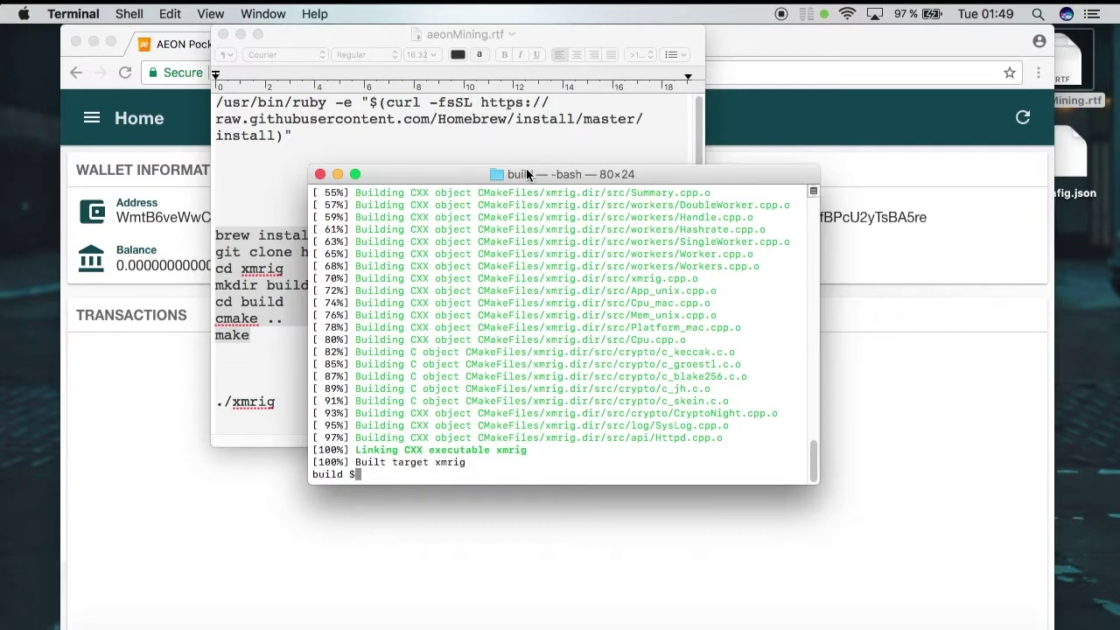
left_click_drag(525, 174, 523, 146)
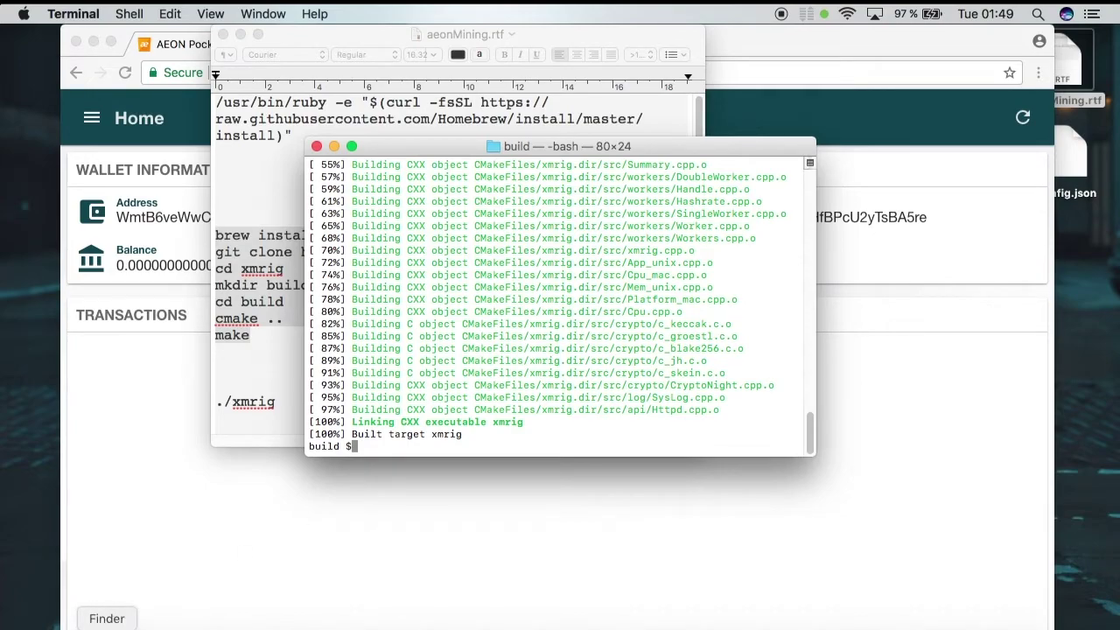
Step: Browse a new Finder window to Home > xmrig > build, then select config.json on the desktop
left_click(106, 627)
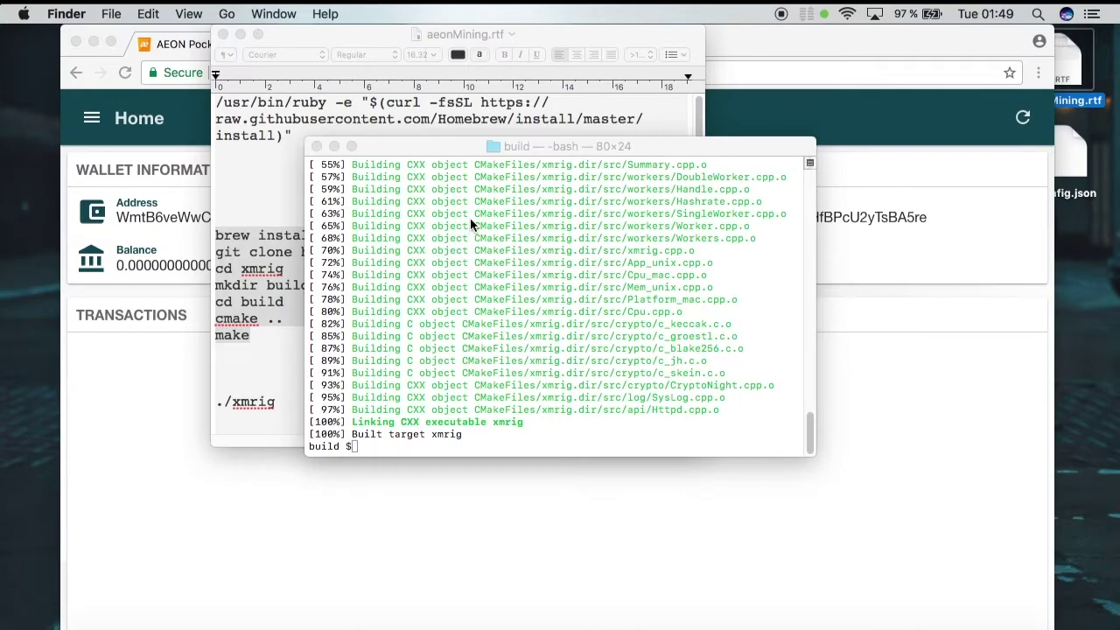
key("super+n")
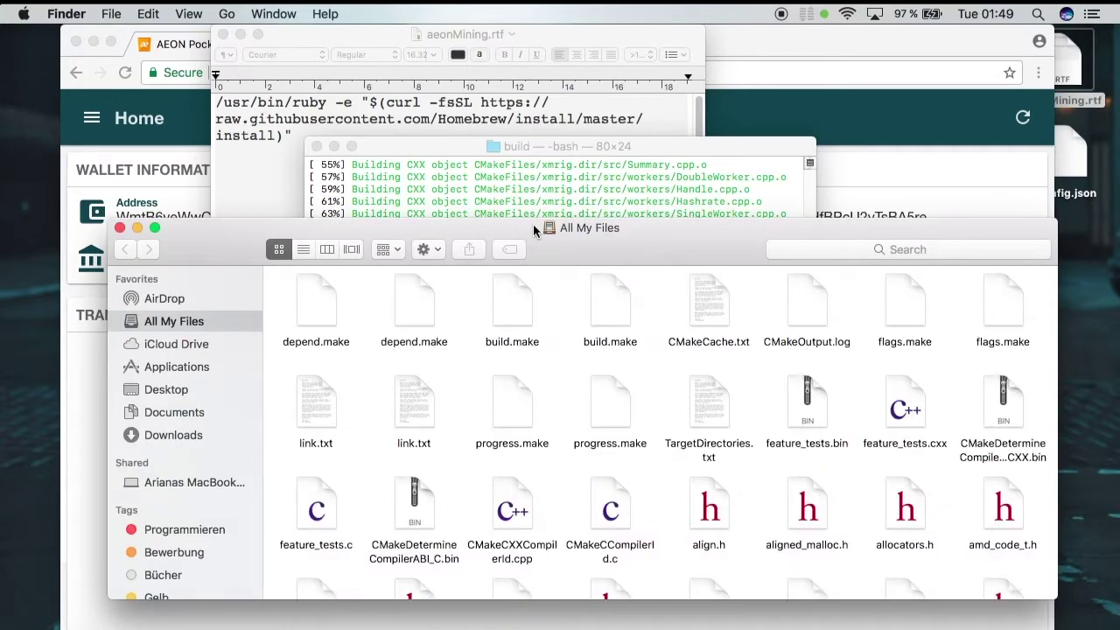
left_click_drag(589, 230, 560, 193)
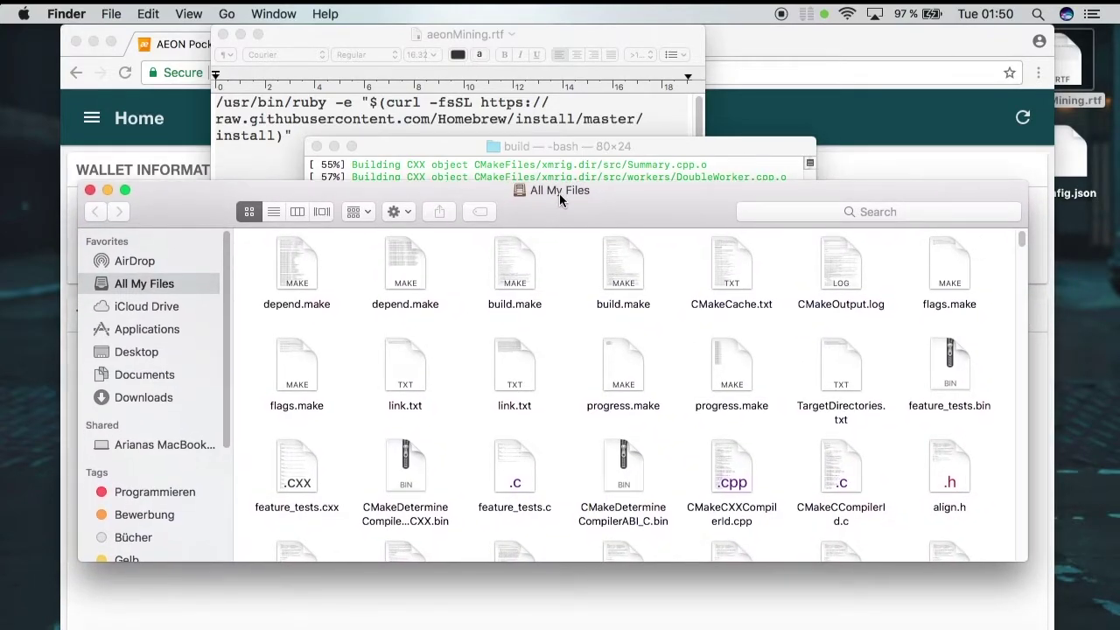
left_click(230, 16)
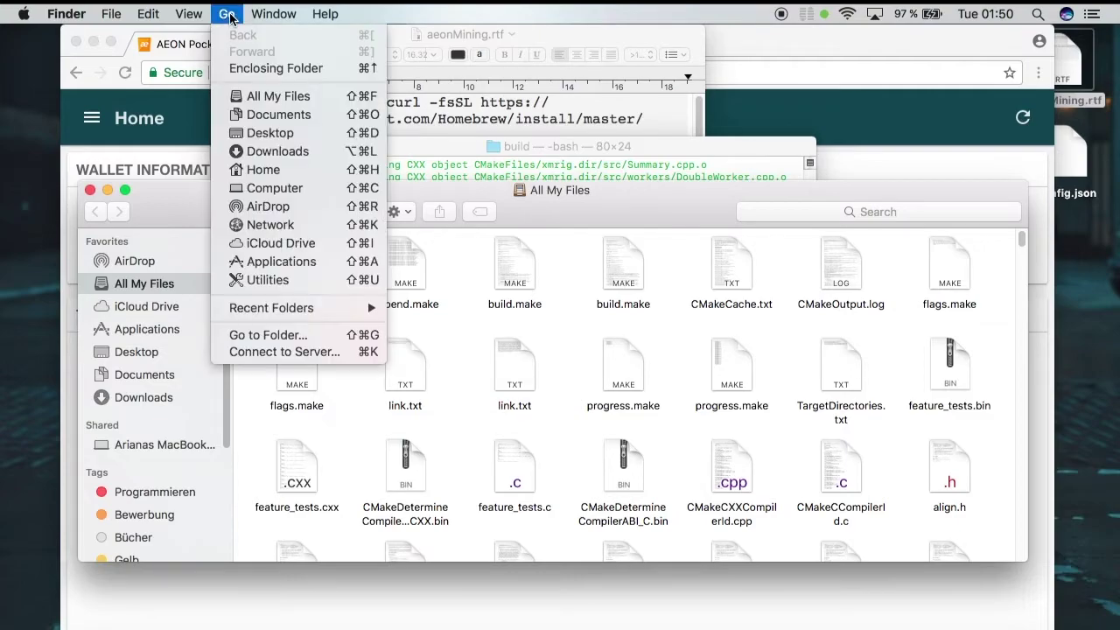
left_click(310, 171)
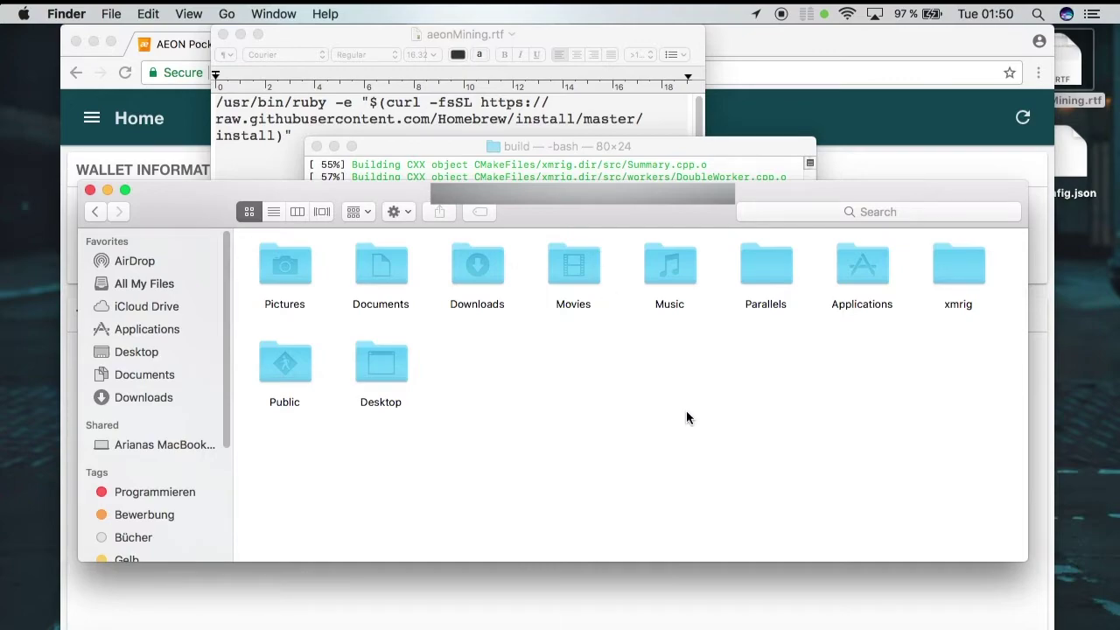
double_click(949, 271)
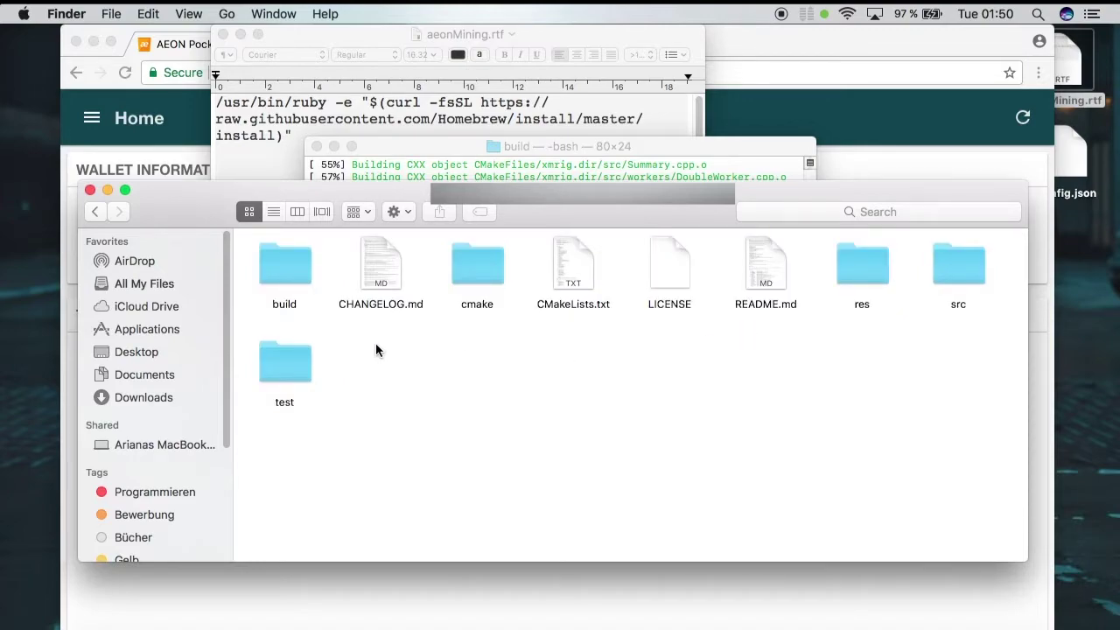
double_click(283, 275)
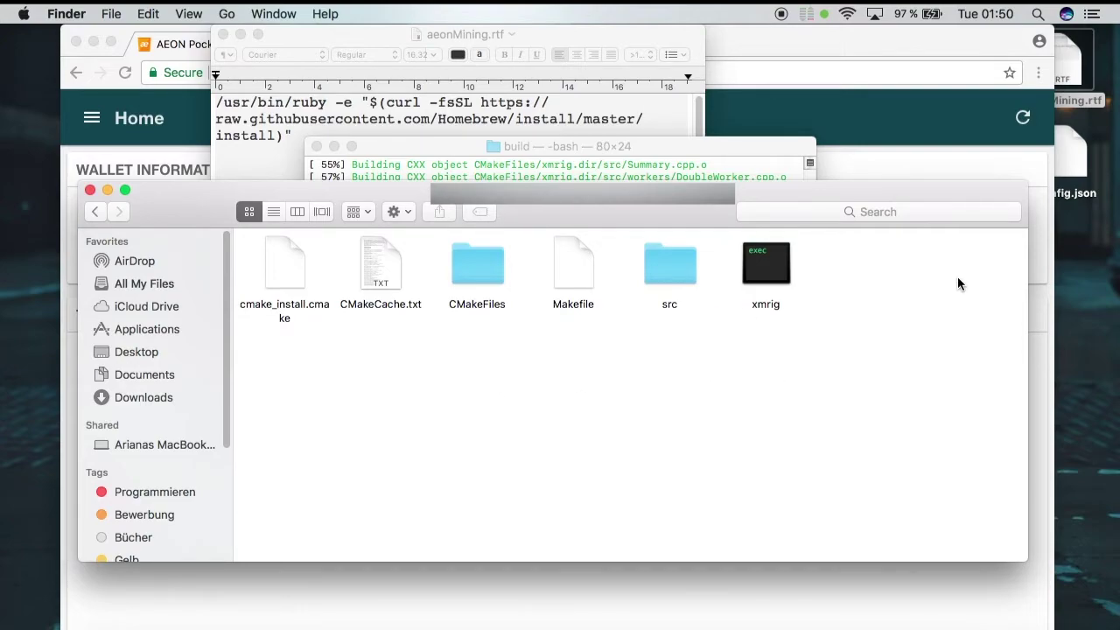
left_click(1075, 159)
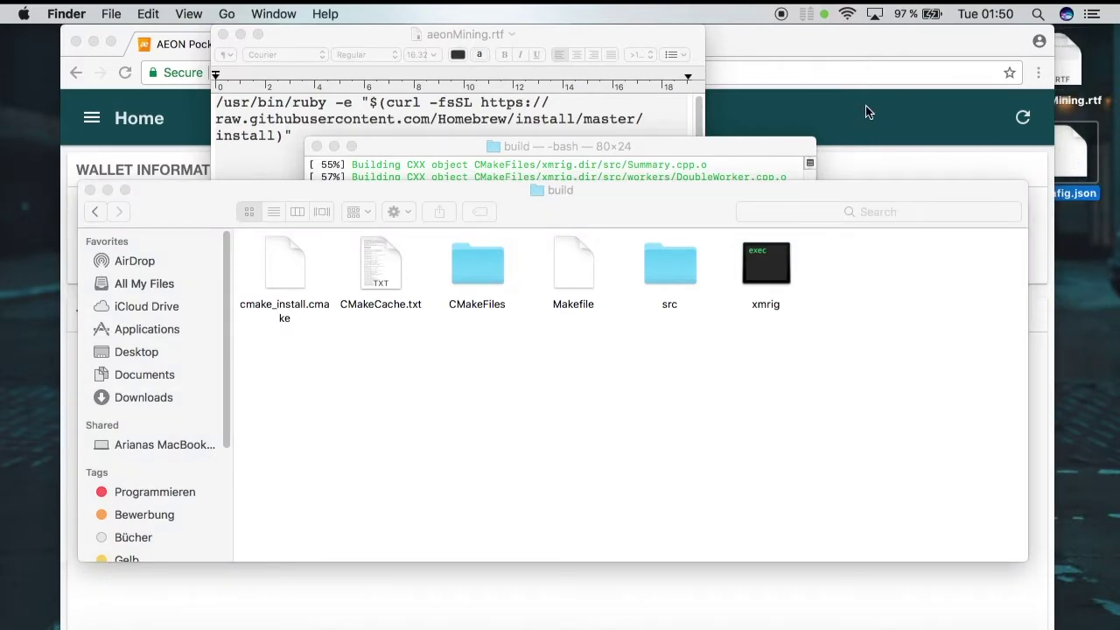
left_click_drag(891, 50, 815, 50)
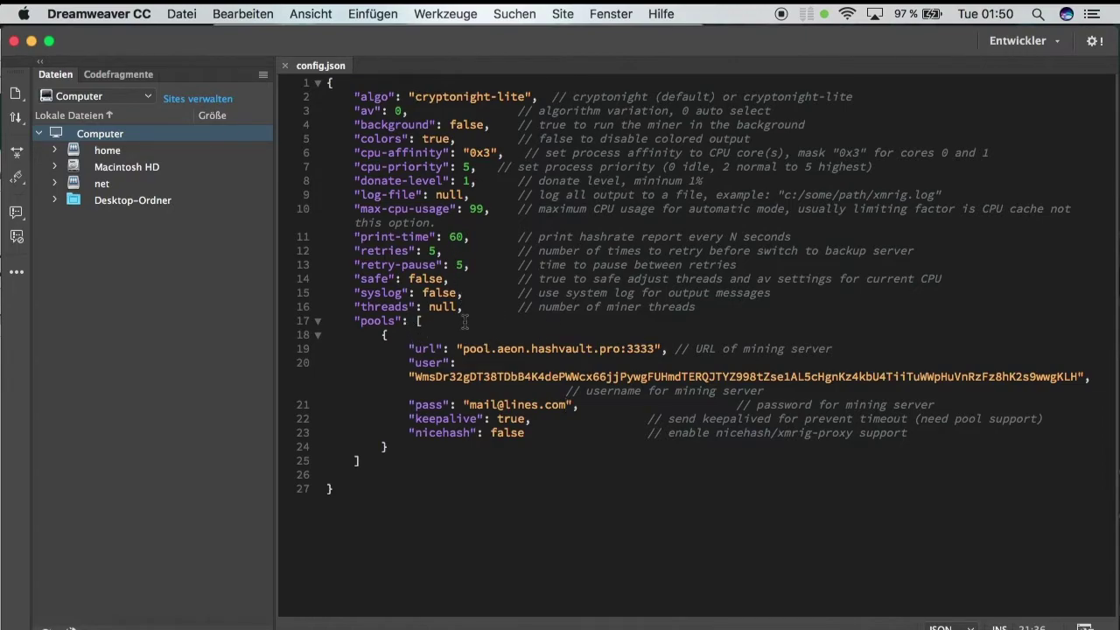
Step: Review the pool url pool.aeon.hashvault.pro:3333 and the wallet-address user value on lines 19–20
left_click_drag(461, 349, 659, 349)
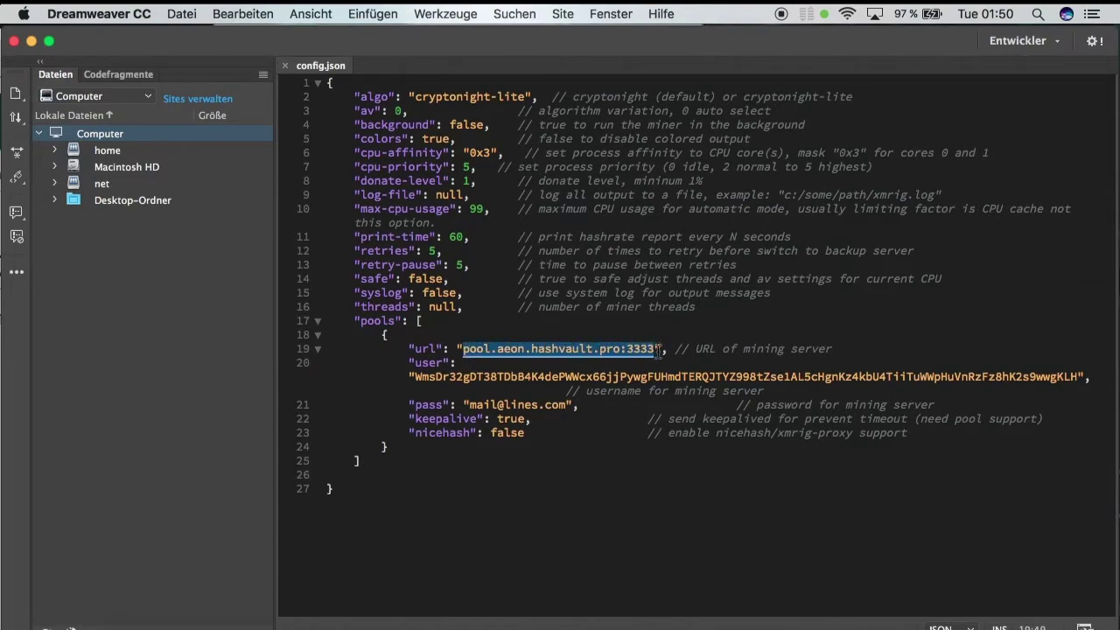
left_click(554, 349)
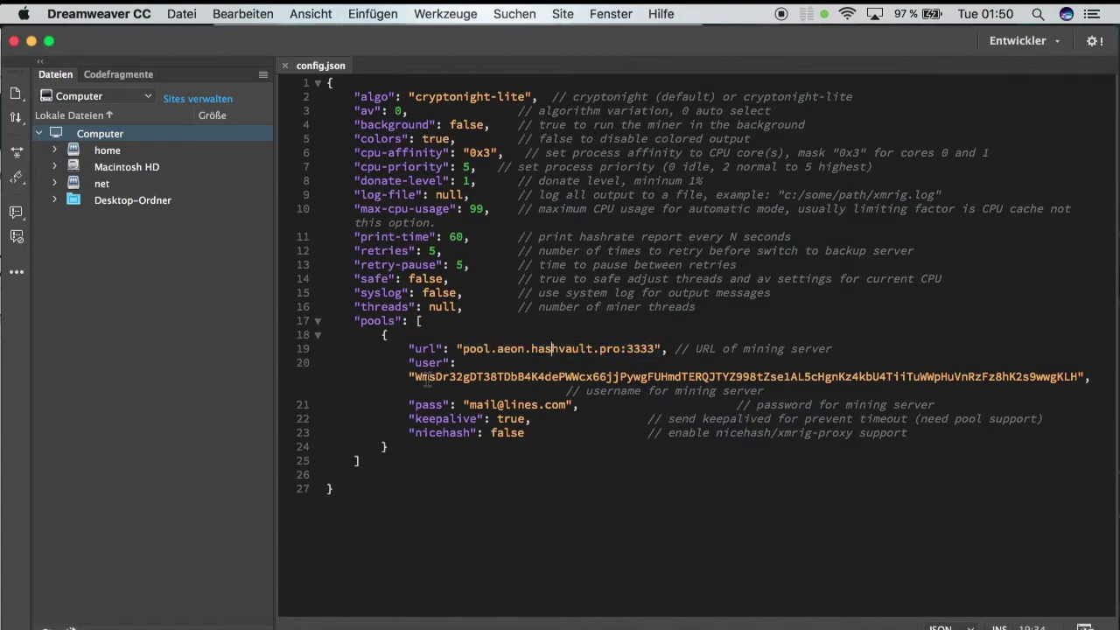
left_click_drag(414, 377, 790, 386)
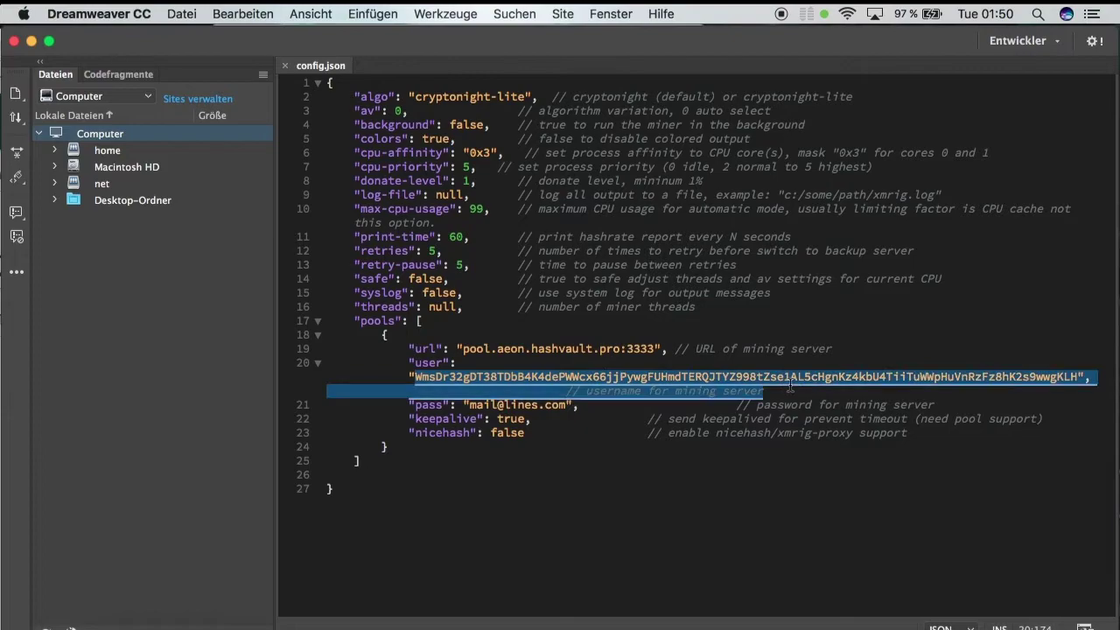
left_click(481, 410)
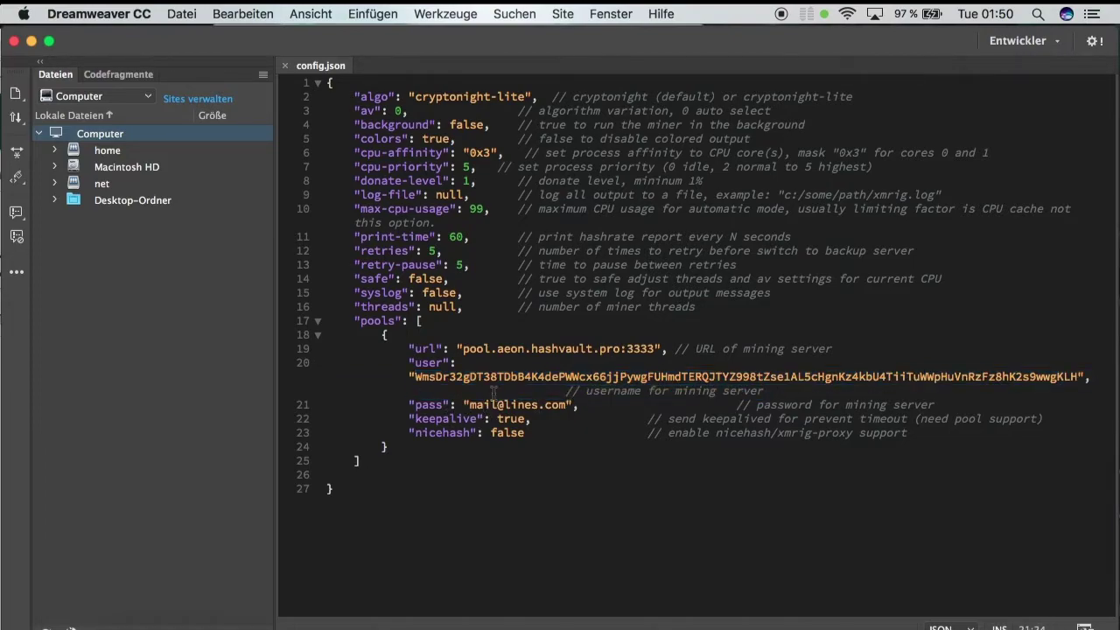
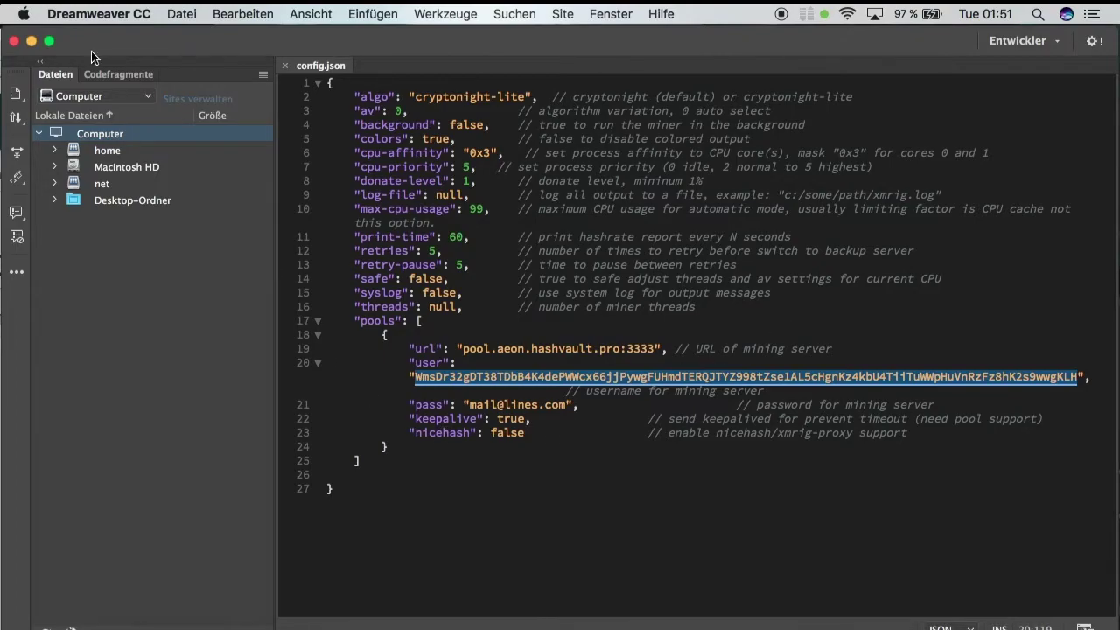
Step: Minimize the Dreamweaver window holding config.json to reveal the AEON Pocket wallet page
left_click(31, 41)
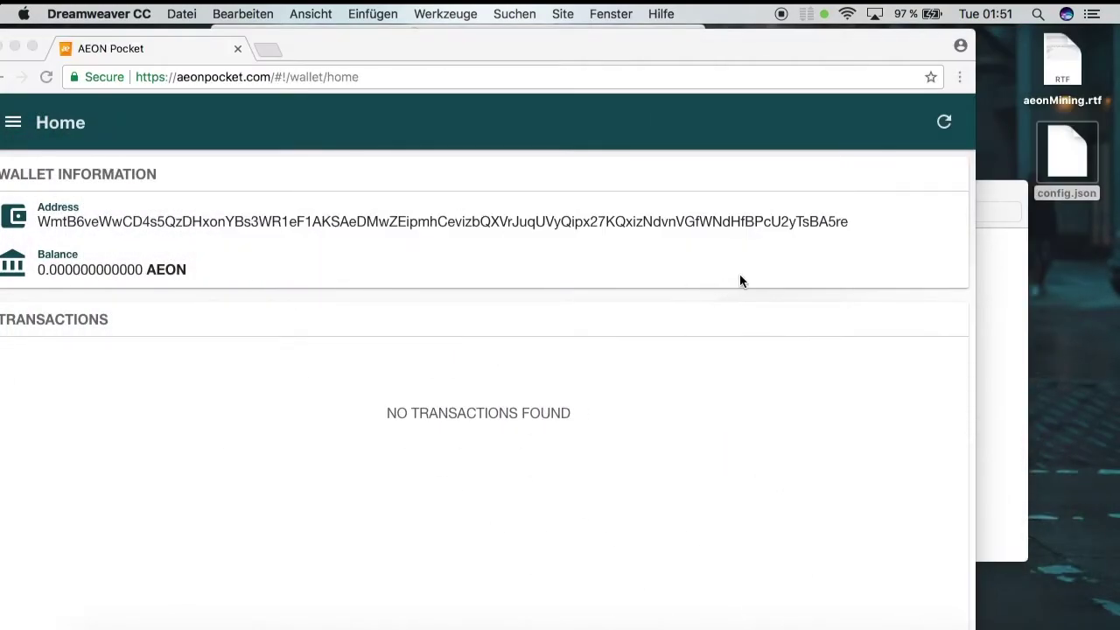
Step: Move config.json from the desktop into the xmrig build folder
left_click(1066, 167)
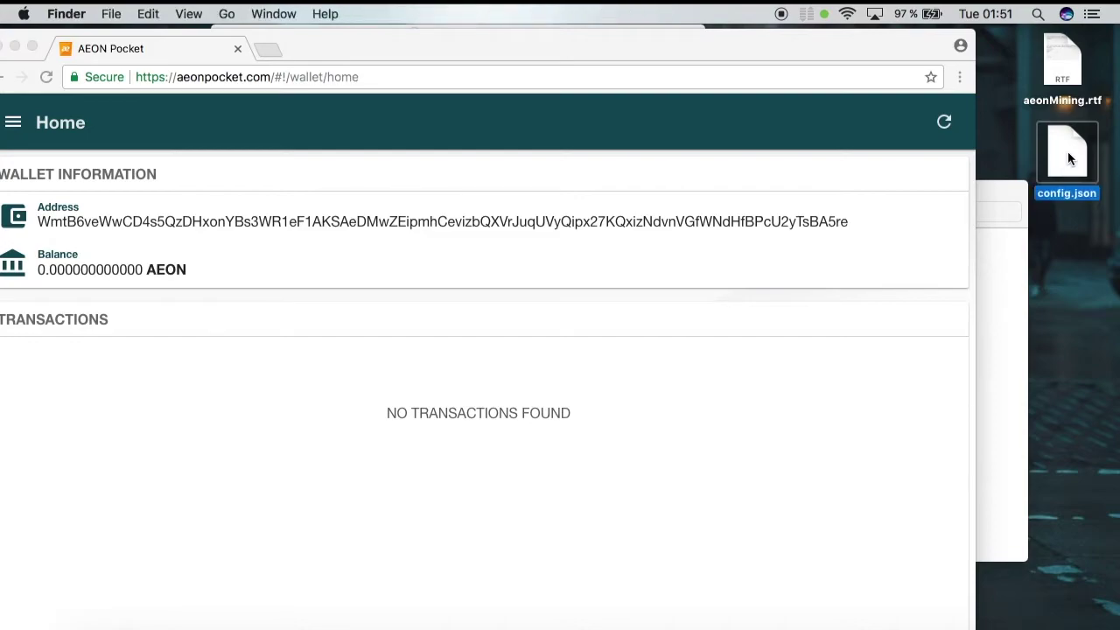
left_click_drag(1067, 158, 88, 629)
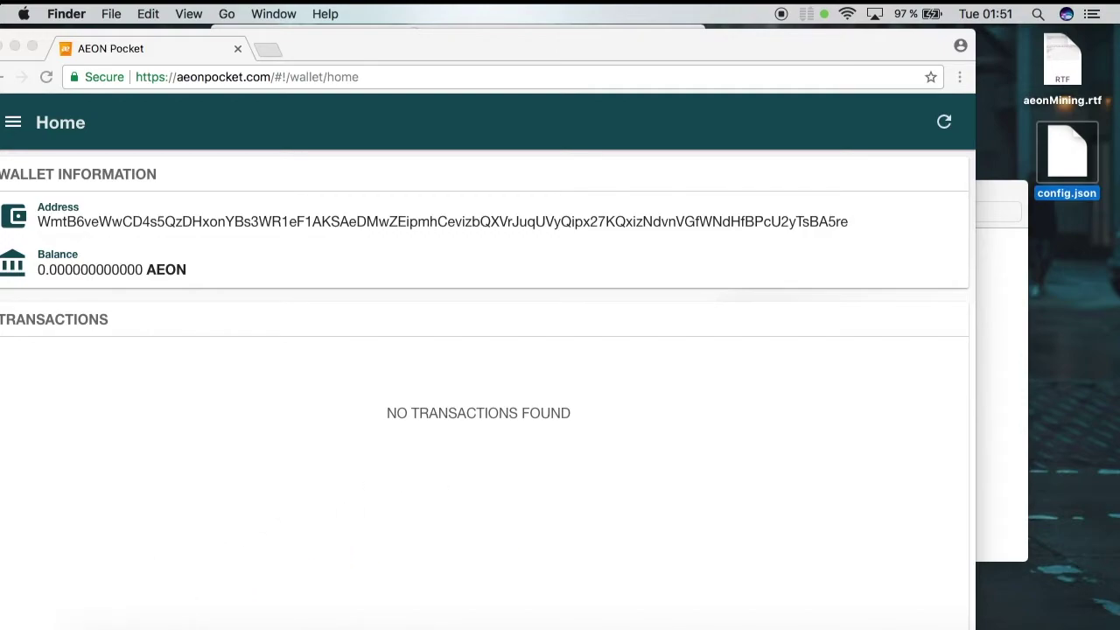
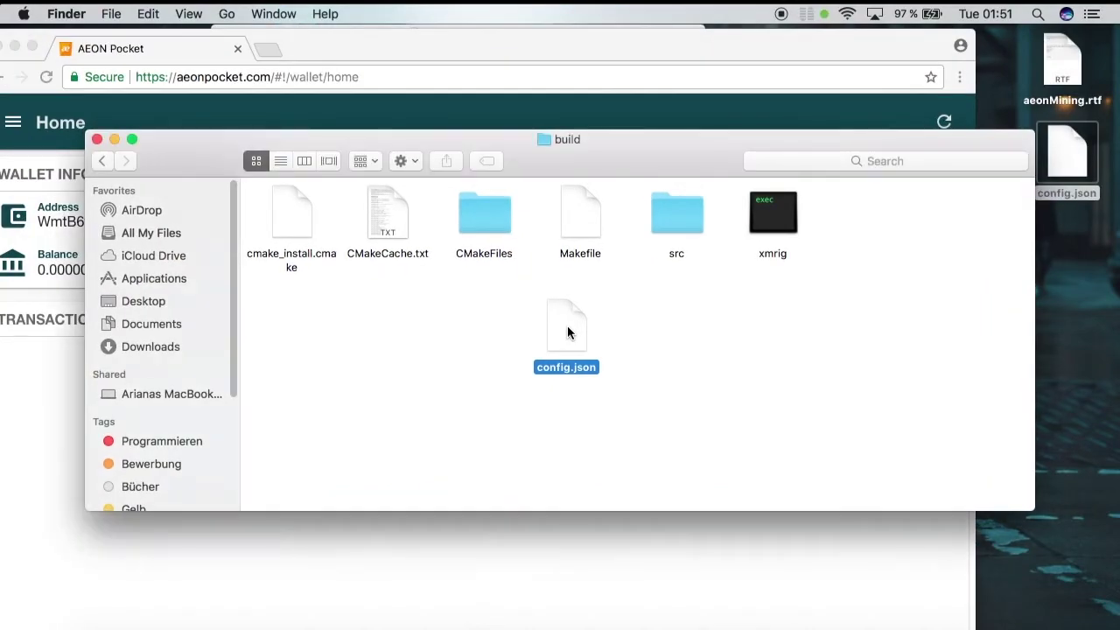
Step: Place config.json in the build folder and bring up the xmrig executable's context menu
left_click_drag(568, 333, 611, 331)
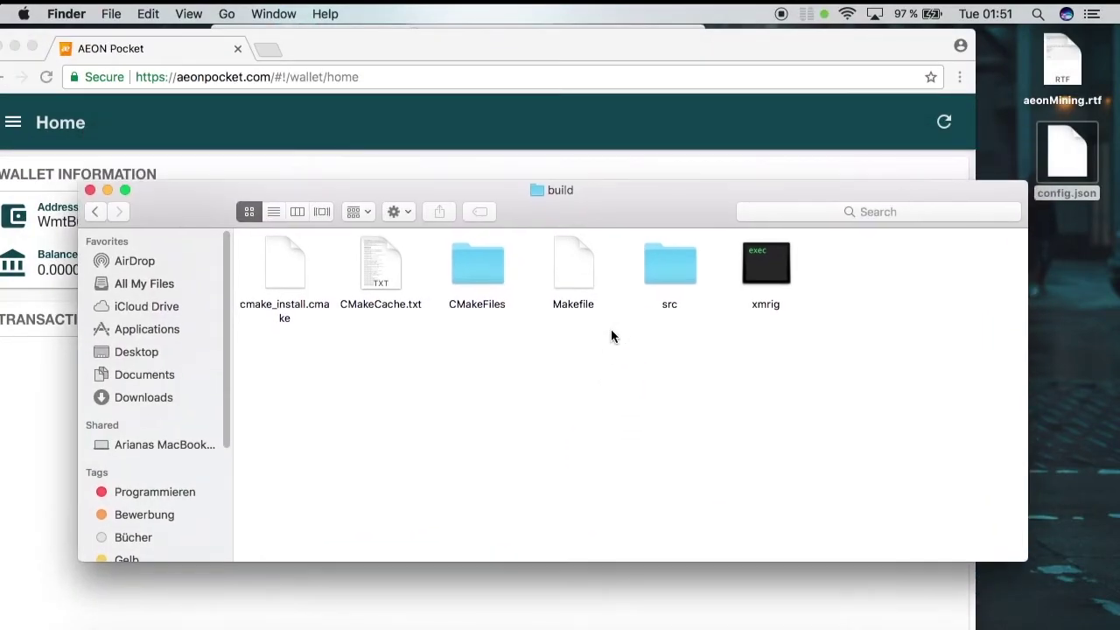
left_click(711, 398)
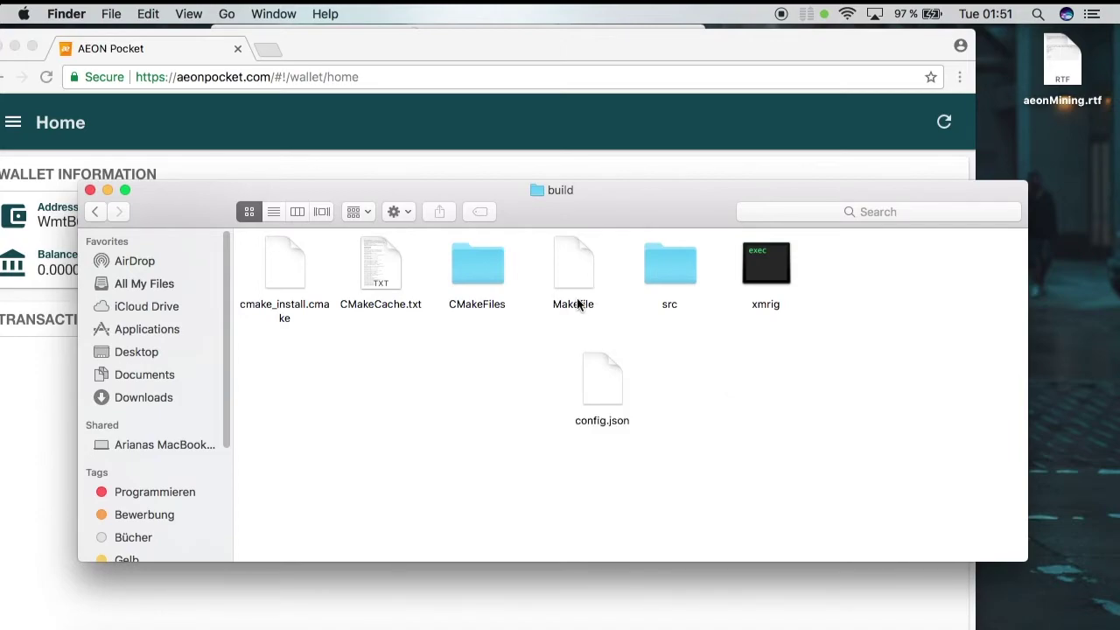
left_click(757, 277)
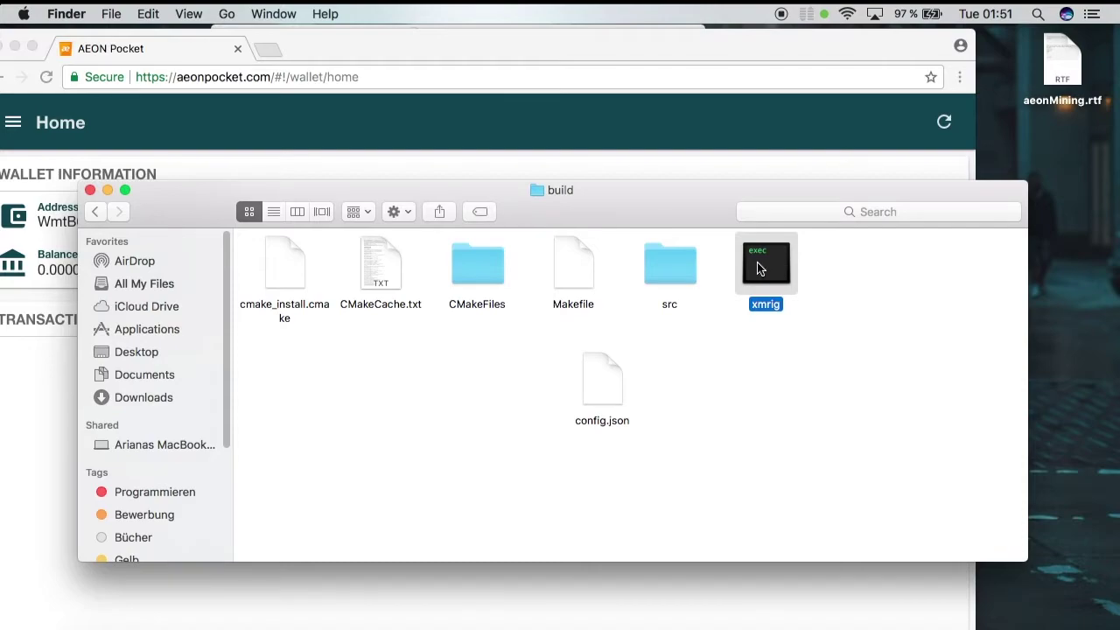
right_click(760, 269)
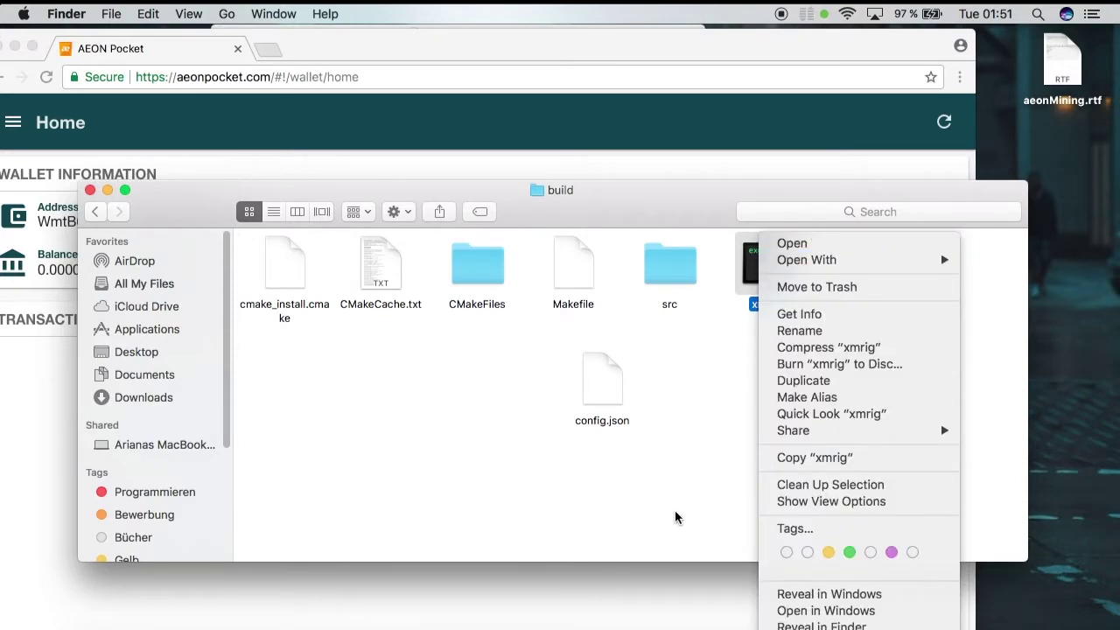
Step: Run ./xmrig from the build folder in Terminal to start mining
key("super+Tab")
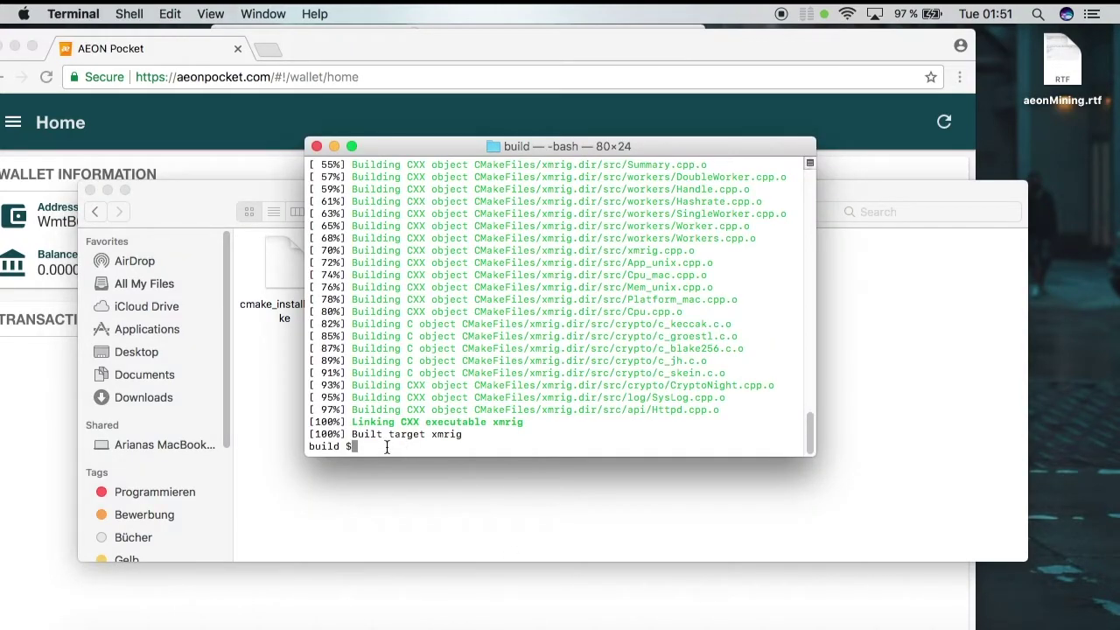
type("./")
type("xmrig")
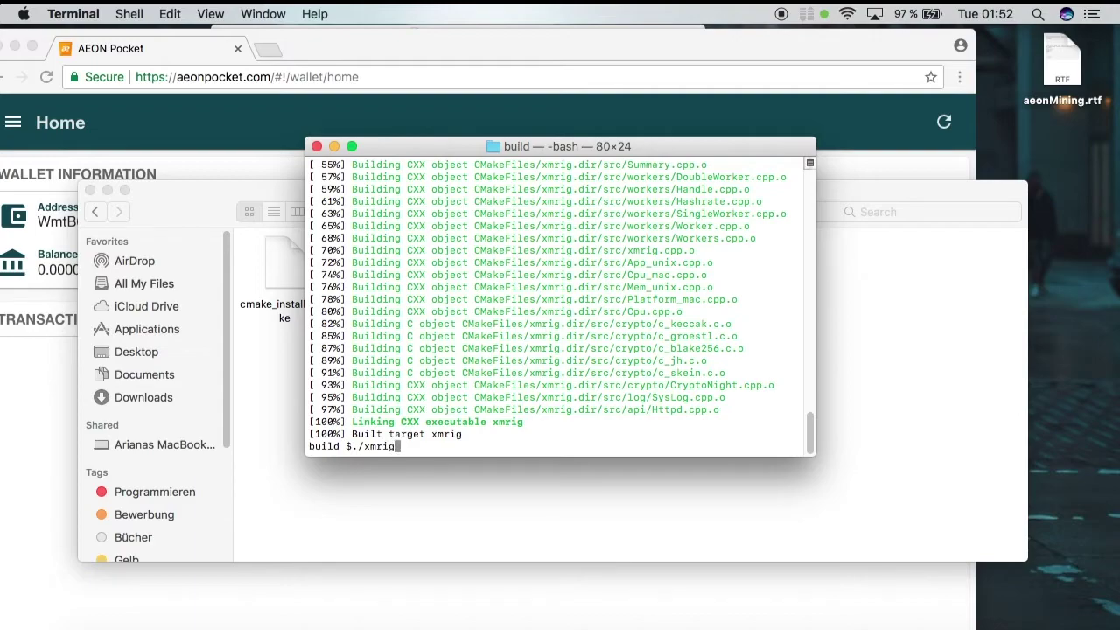
key("Return")
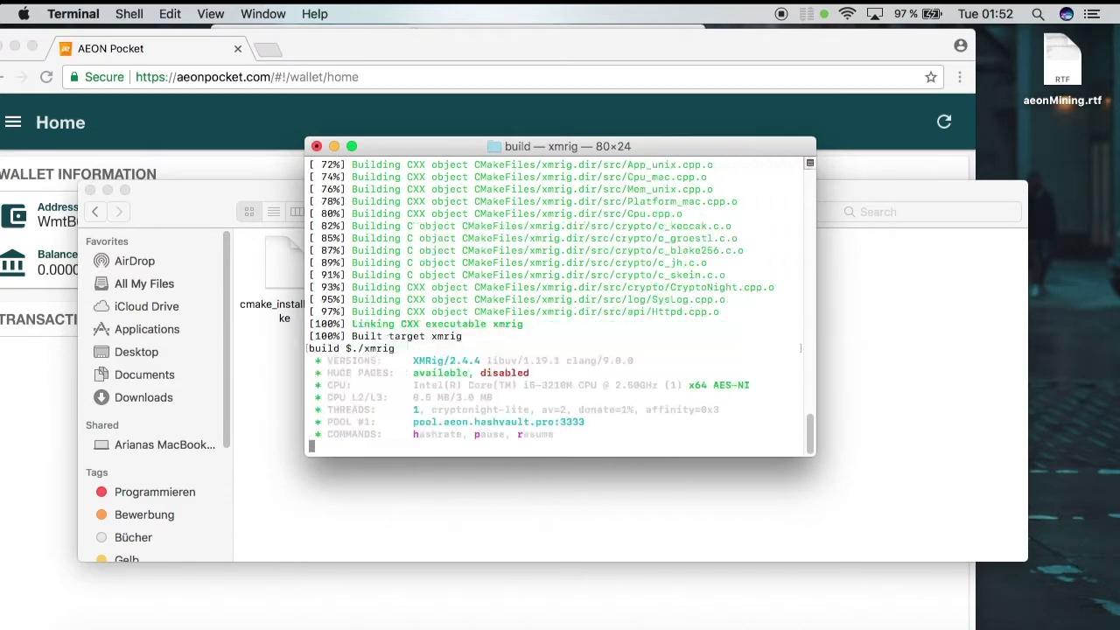